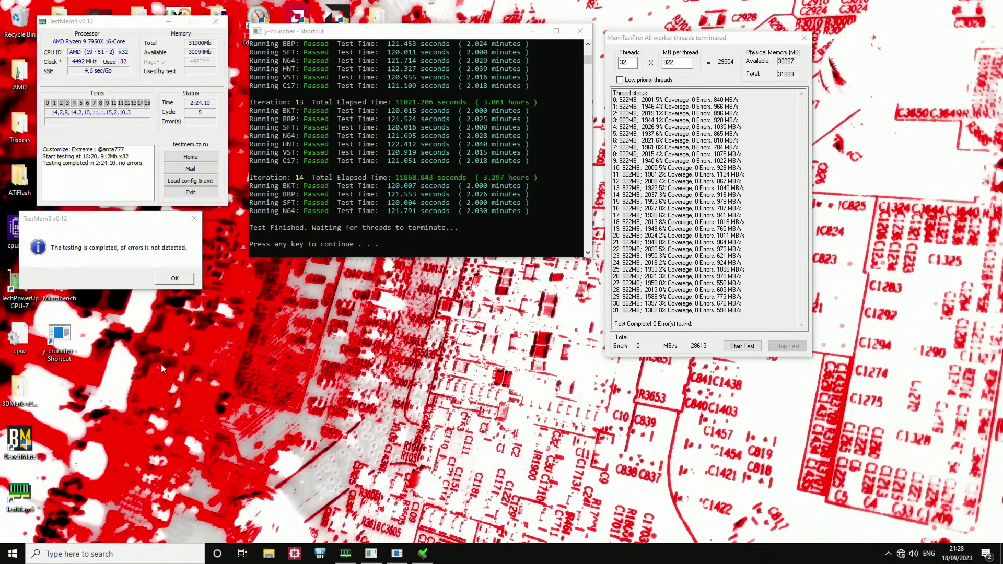
Enlarge the y-cruncher console and scroll back to Iteration 0 to confirm every test passed
{"action": "left_click_drag", "start_coordinate": [148, 25], "coordinate": [148, 21]}
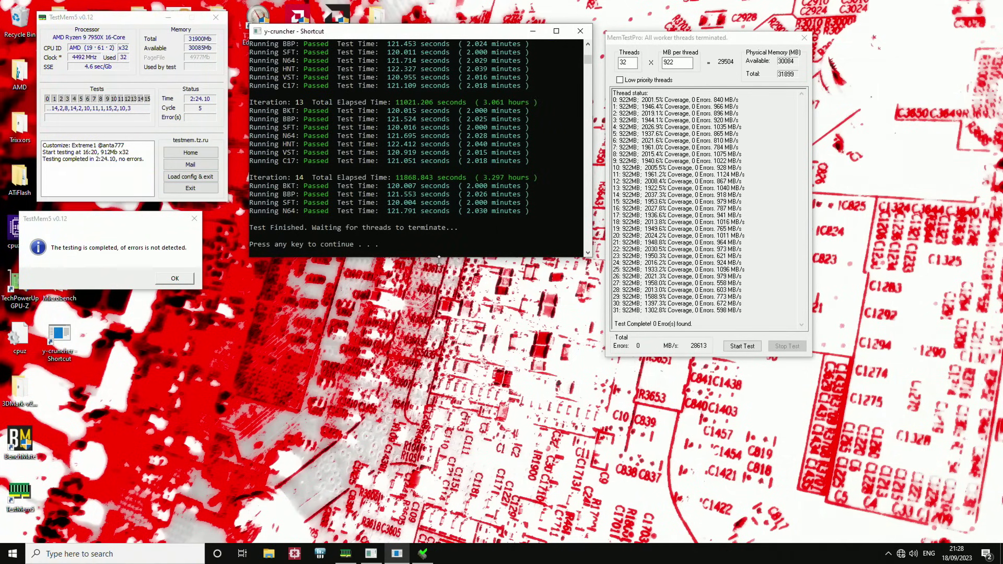
{"action": "left_click_drag", "start_coordinate": [440, 258], "coordinate": [439, 492]}
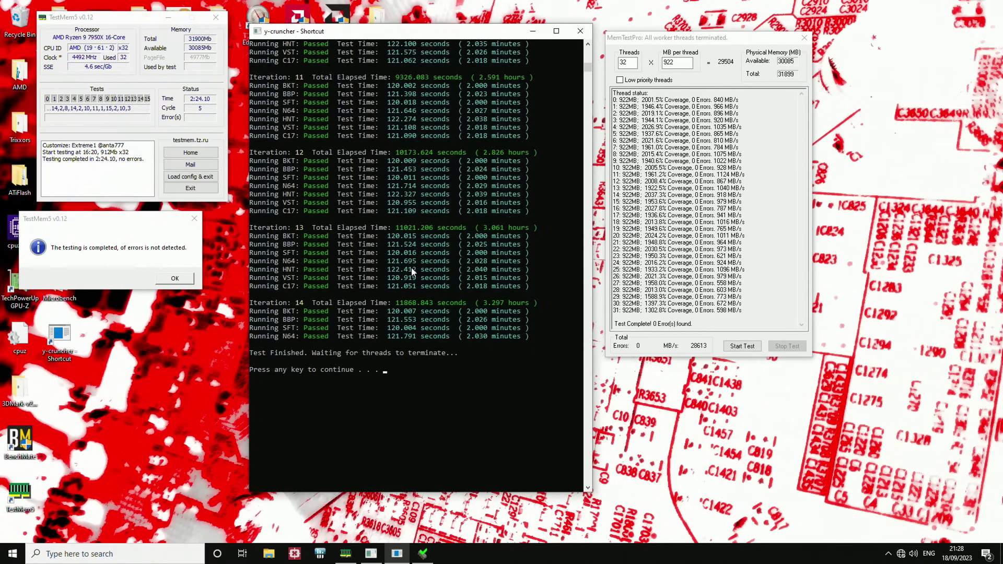
{"action": "scroll", "coordinate": [430, 330], "scroll_direction": "up", "scroll_amount": 2}
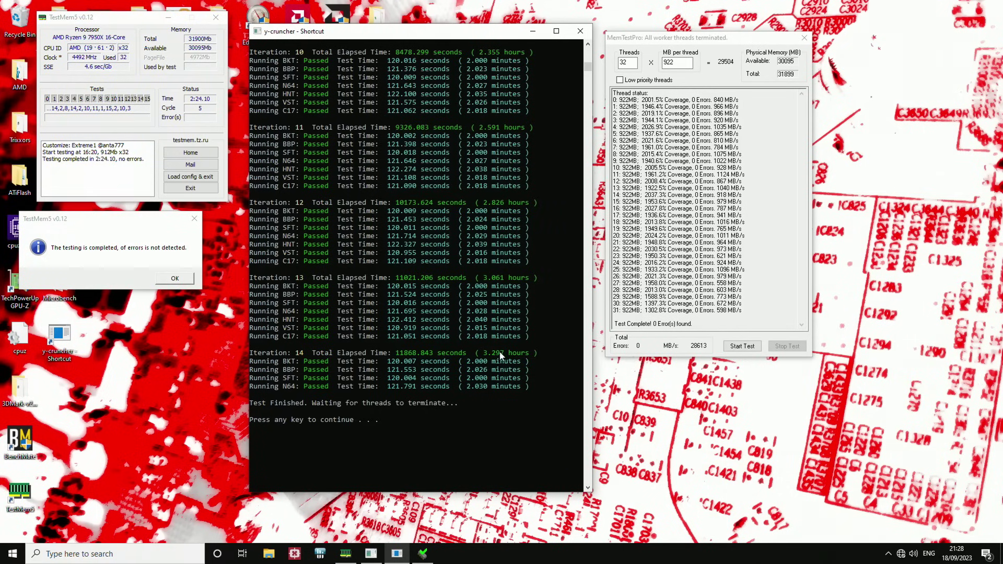
{"action": "scroll", "coordinate": [364, 206], "scroll_direction": "up", "scroll_amount": 5}
{"action": "scroll", "coordinate": [364, 207], "scroll_direction": "up", "scroll_amount": 20}
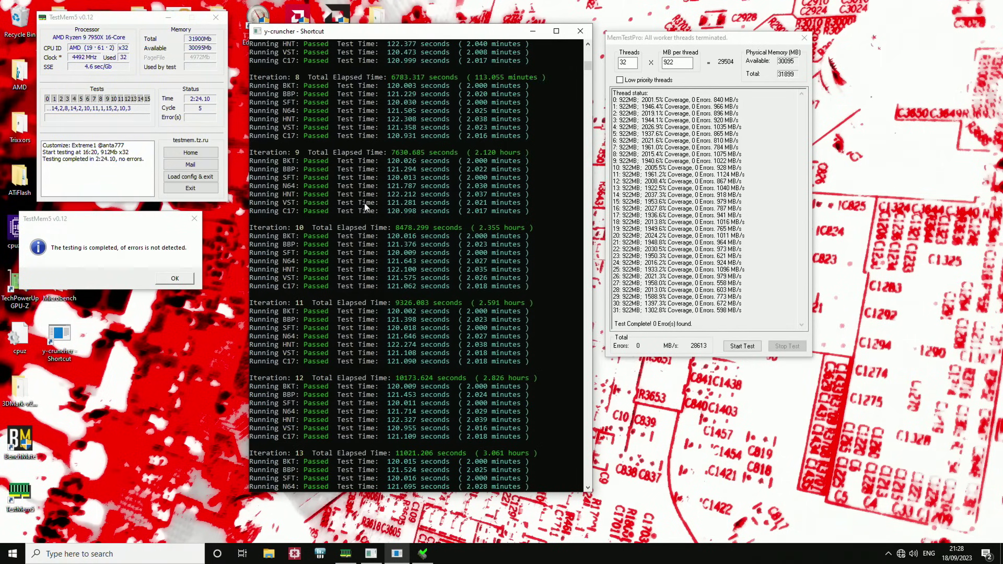
{"action": "scroll", "coordinate": [366, 207], "scroll_direction": "up", "scroll_amount": 12}
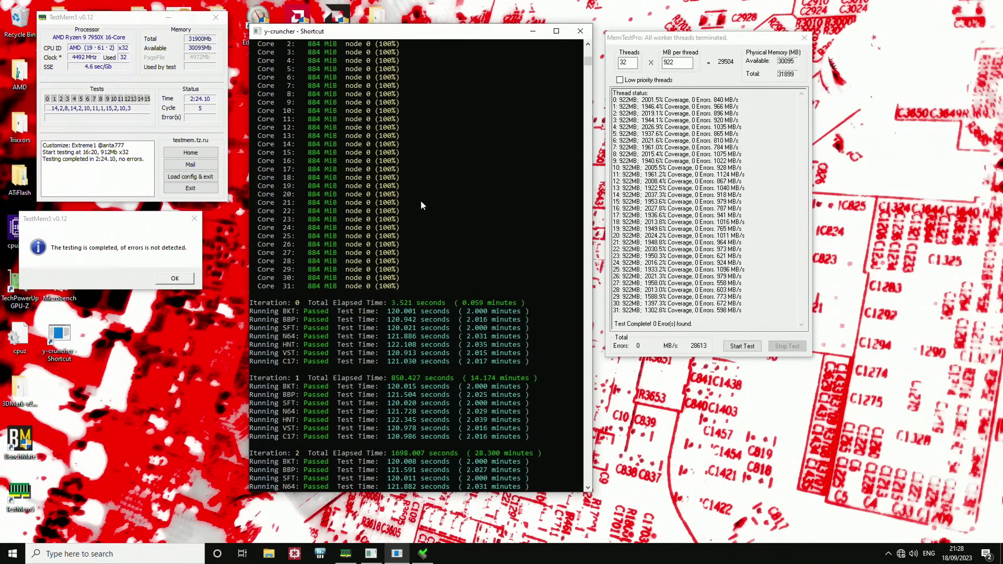
{"action": "scroll", "coordinate": [421, 205], "scroll_direction": "down", "scroll_amount": 10}
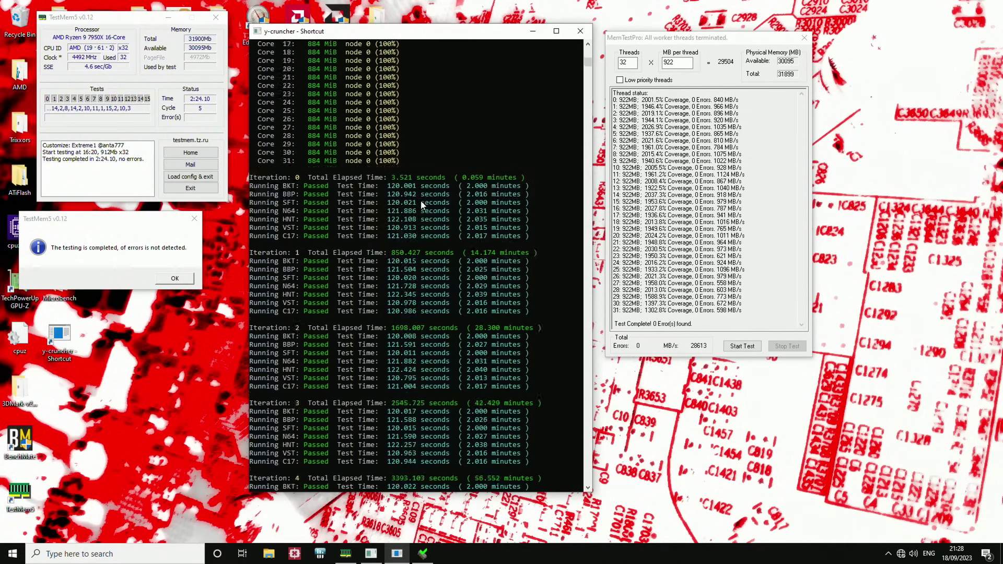
{"action": "left_click", "coordinate": [663, 40]}
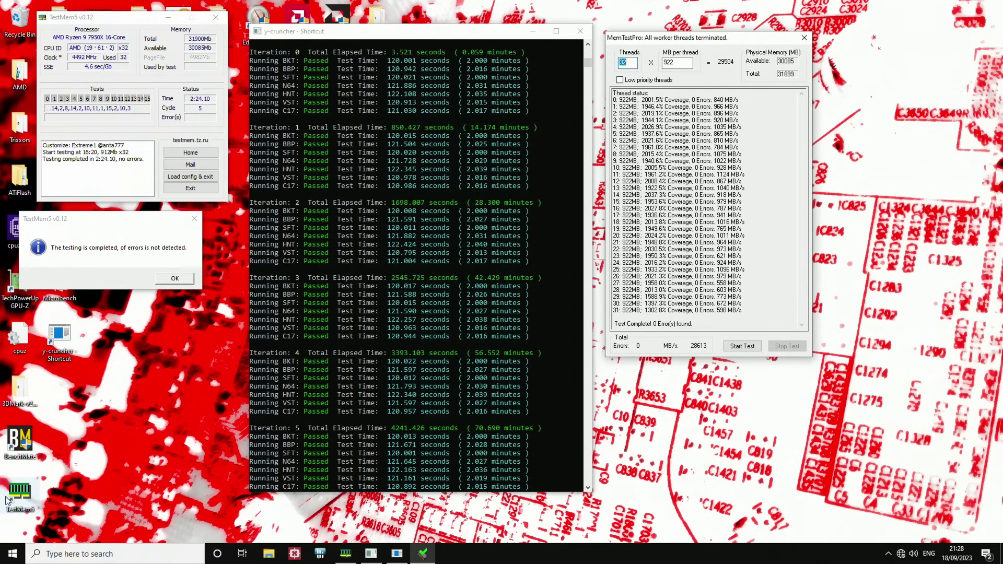
Restart Windows from the Start button's power menu so the PC boots into the BIOS
{"action": "right_click", "coordinate": [13, 554]}
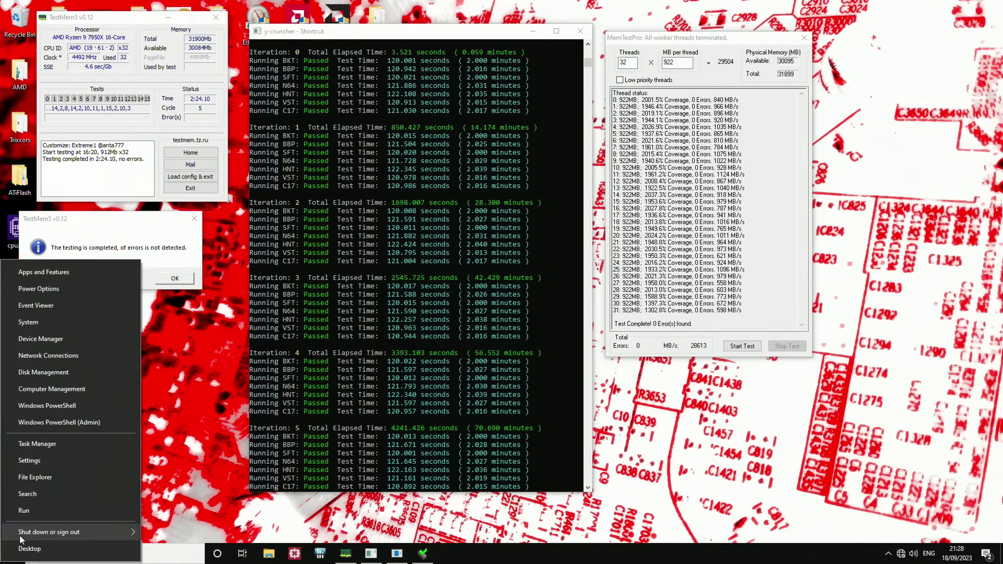
{"action": "mouse_move", "coordinate": [35, 533]}
{"action": "left_click", "coordinate": [183, 529]}
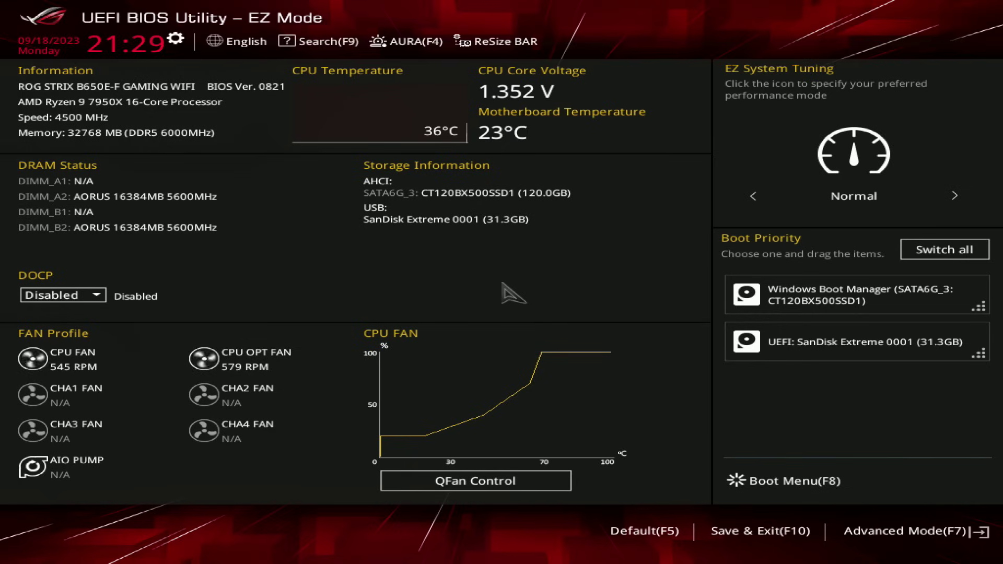
Switch the BIOS to Advanced Mode and open Boot > Boot Configuration
{"action": "key", "text": "F7"}
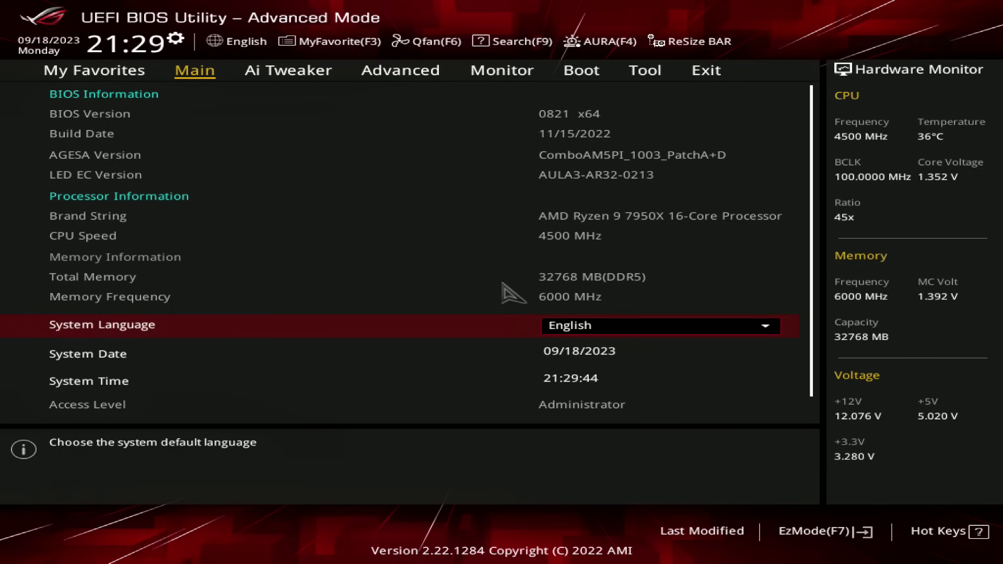
{"action": "key", "text": "Right"}
{"action": "key", "text": "Right"}
{"action": "key", "text": "Right"}
{"action": "key", "text": "Right"}
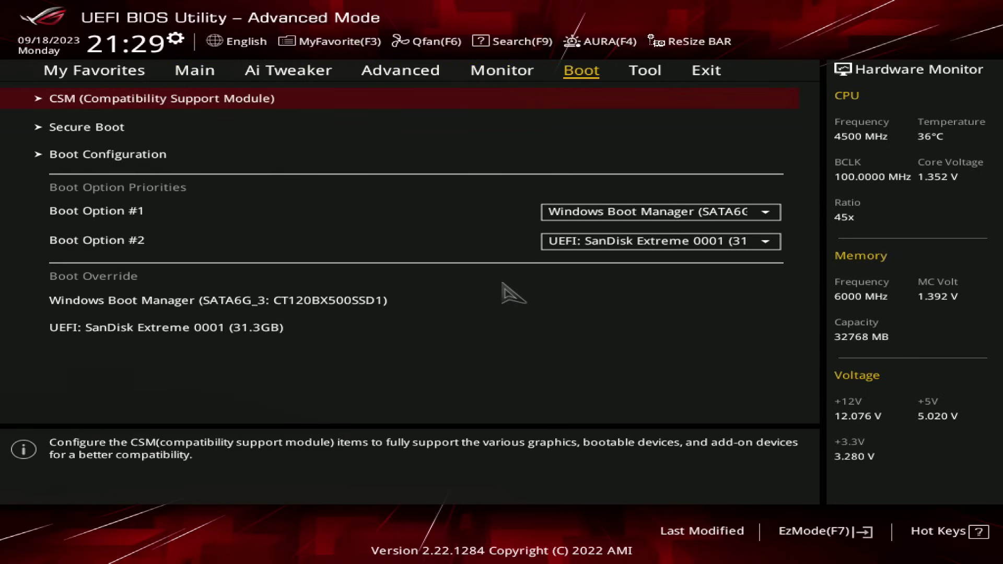
{"action": "key", "text": "Down"}
{"action": "key", "text": "Down"}
{"action": "key", "text": "Up"}
{"action": "key", "text": "Down"}
{"action": "key", "text": "Return"}
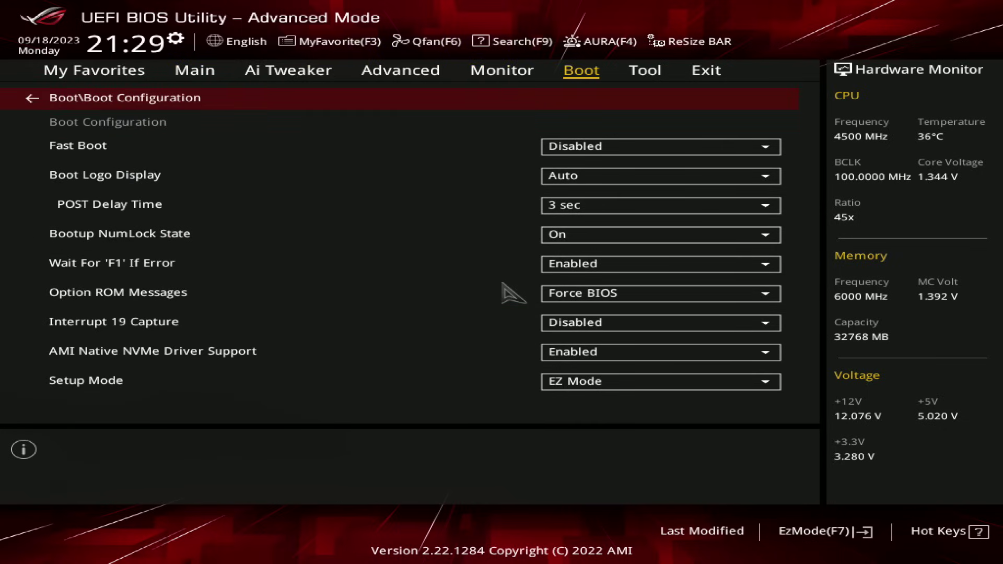
Confirm Fast Boot remains Disabled, then move over to the Ai Tweaker page
{"action": "key", "text": "Down"}
{"action": "key", "text": "Down"}
{"action": "key", "text": "Up"}
{"action": "key", "text": "Return"}
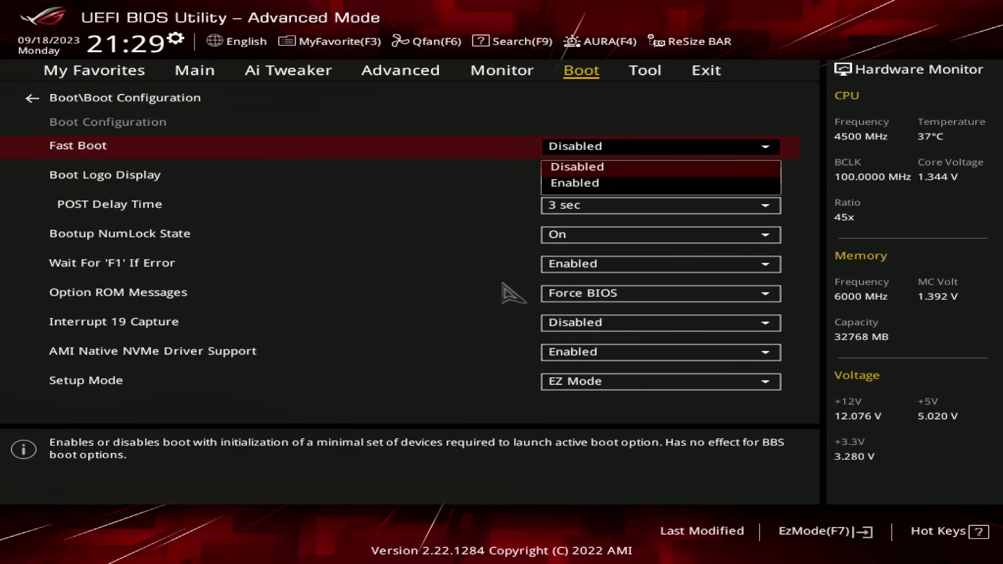
{"action": "key", "text": "Escape"}
{"action": "key", "text": "Left"}
{"action": "key", "text": "Left"}
{"action": "key", "text": "Left"}
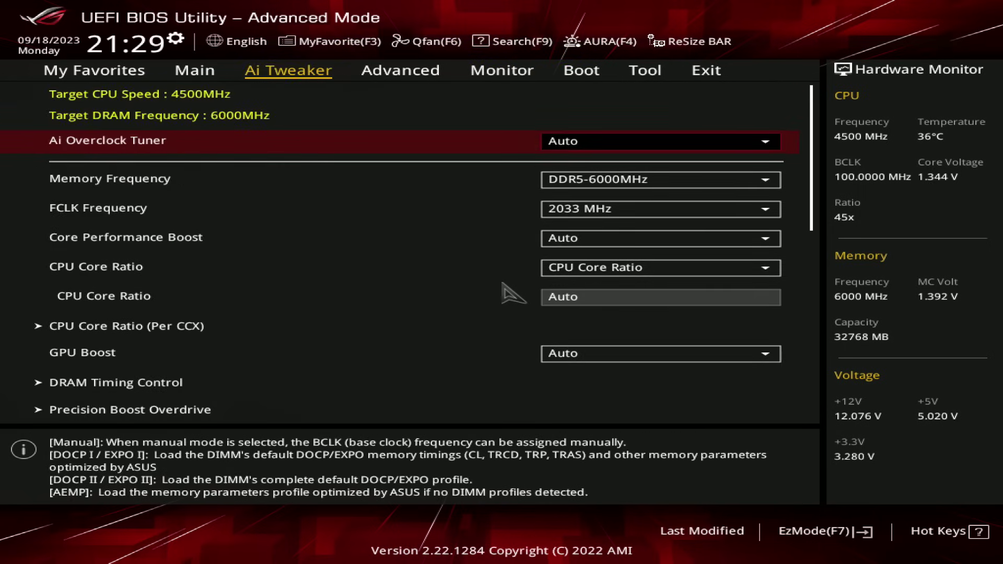
{"action": "key", "text": "Down"}
{"action": "key", "text": "Down"}
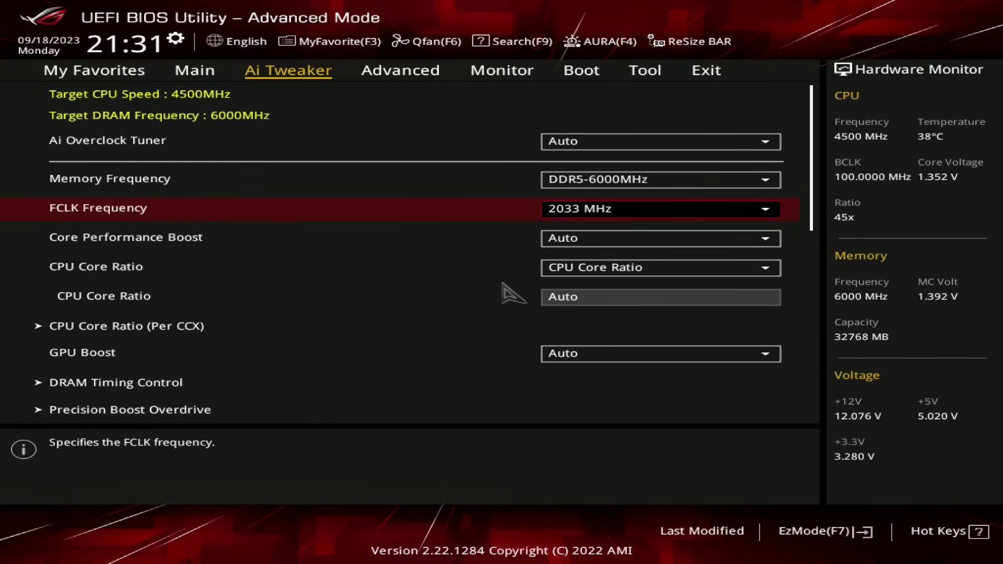
{"action": "key", "text": "Return"}
{"action": "key", "text": "Down"}
{"action": "key", "text": "Return"}
{"action": "key", "text": "Return"}
{"action": "key", "text": "Down"}
{"action": "key", "text": "Return"}
{"action": "key", "text": "Up"}
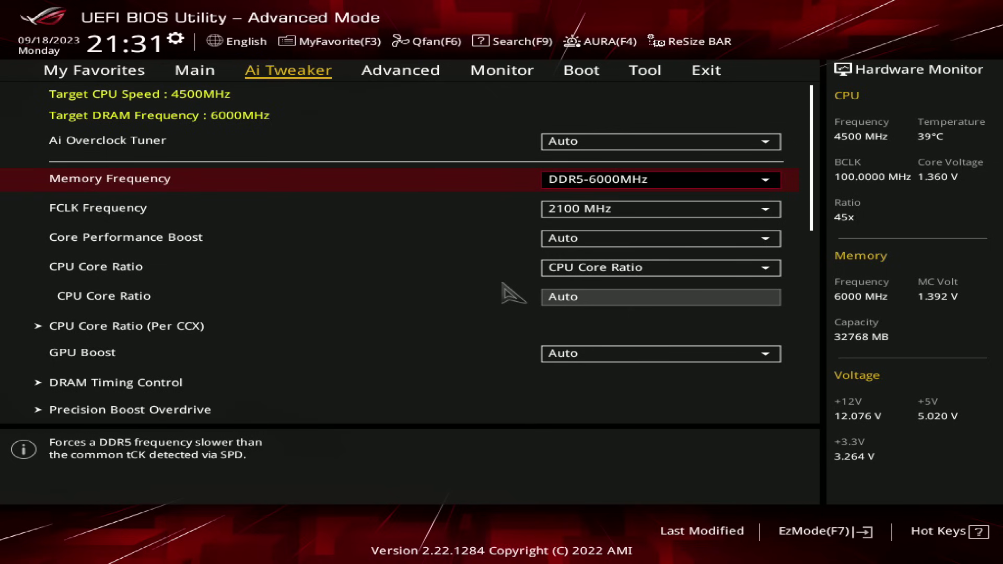
{"action": "key", "text": "Down"}
{"action": "key", "text": "Return"}
{"action": "key", "text": "Down"}
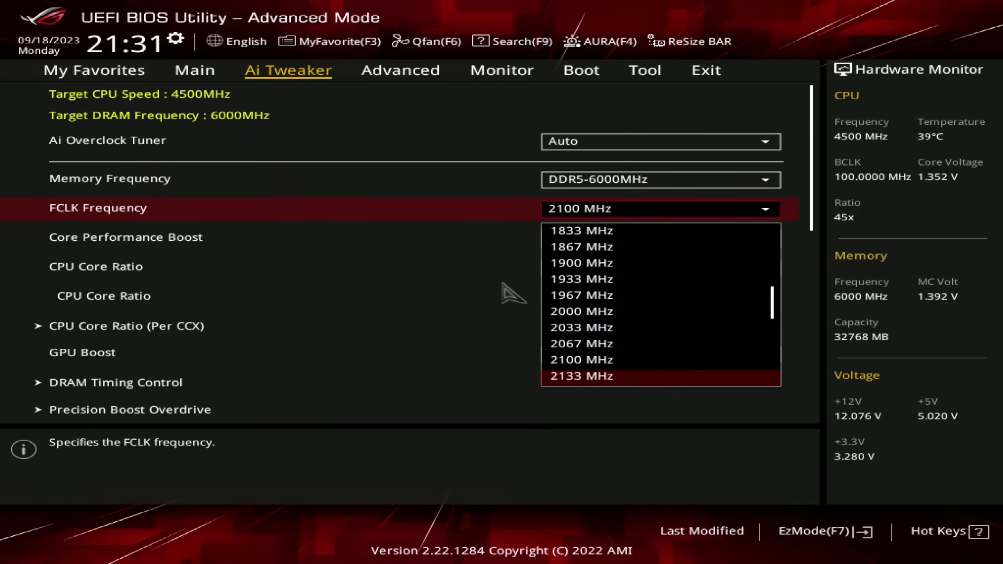
{"action": "key", "text": "Up"}
{"action": "key", "text": "Up"}
{"action": "key", "text": "Down"}
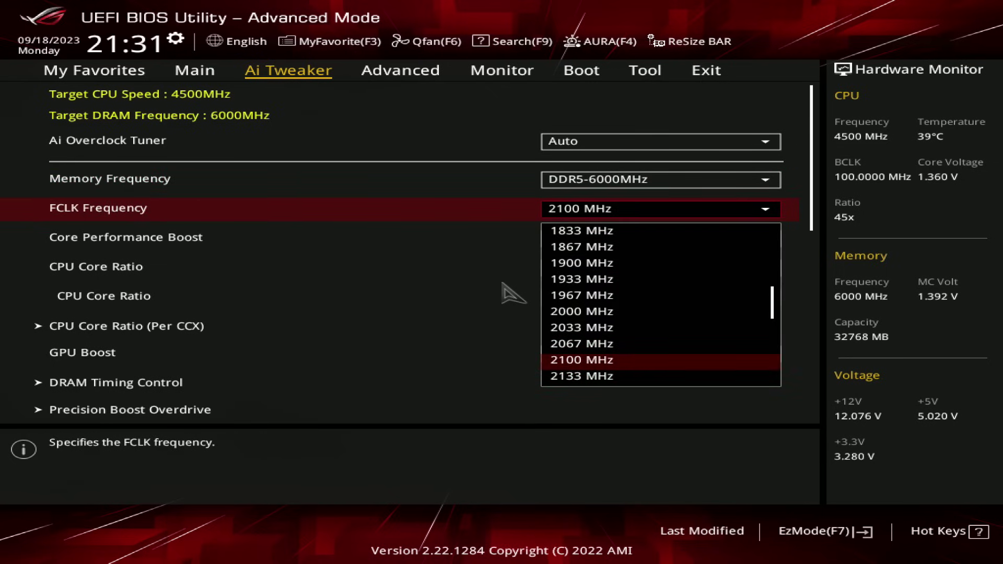
{"action": "key", "text": "Down"}
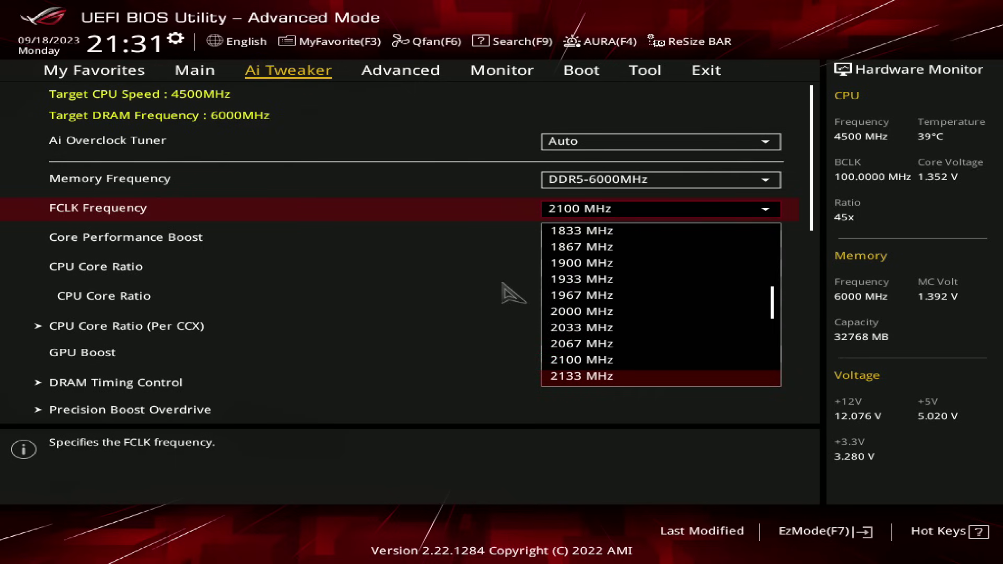
{"action": "key", "text": "Up"}
{"action": "key", "text": "Up"}
{"action": "key", "text": "Up"}
{"action": "key", "text": "Up"}
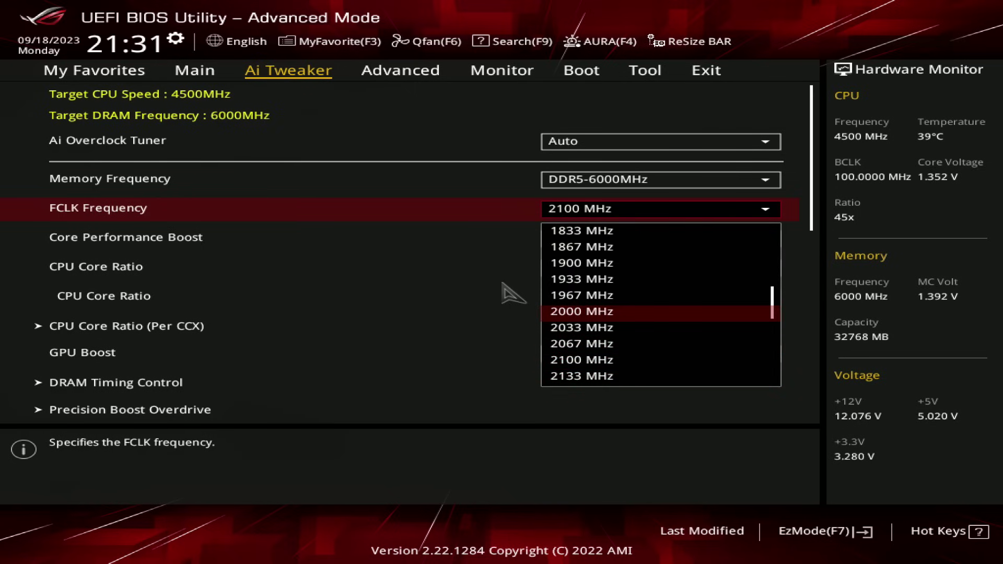
{"action": "key", "text": "Down"}
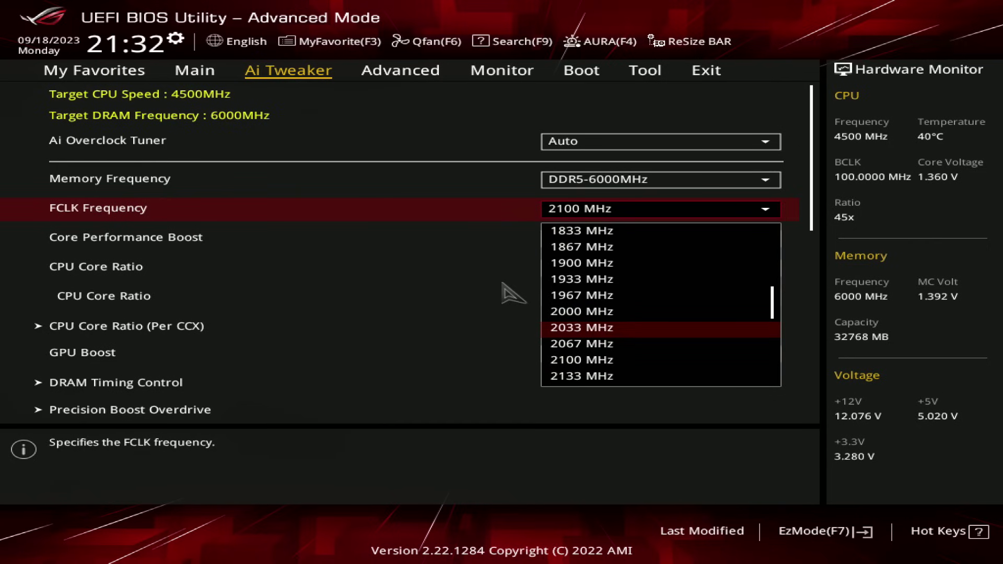
{"action": "key", "text": "Return"}
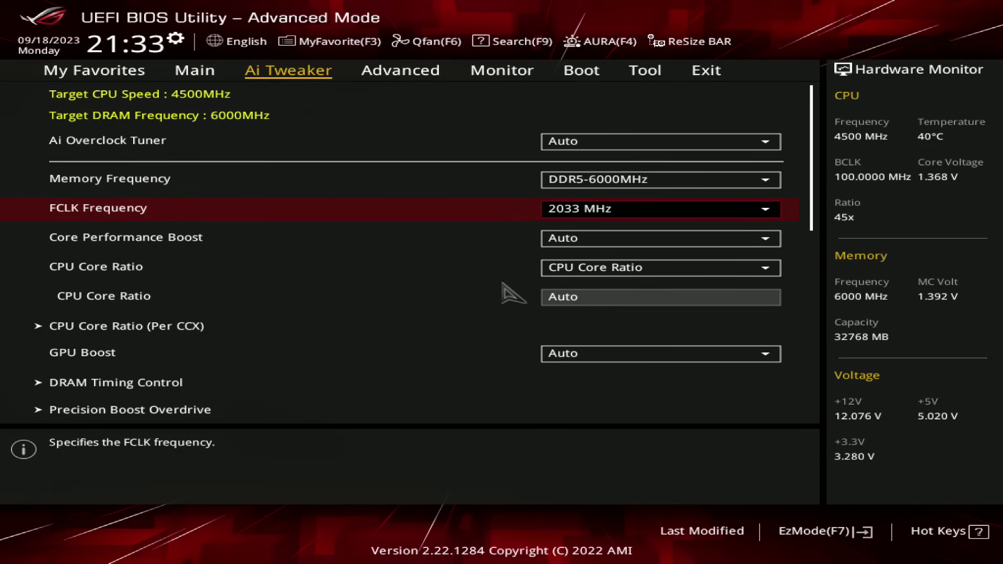
{"action": "key", "text": "Up"}
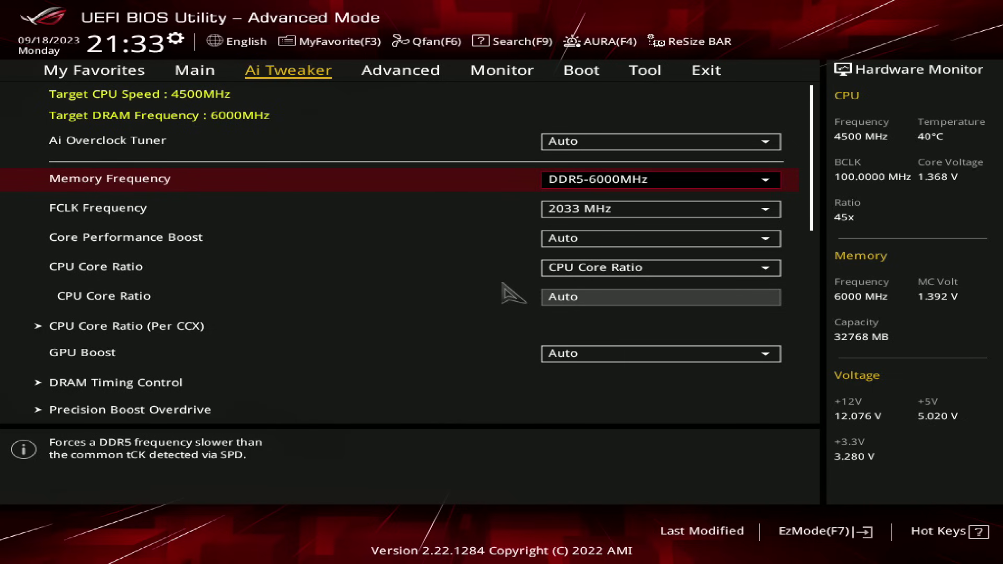
{"action": "key", "text": "Down"}
{"action": "key", "text": "Down"}
{"action": "key", "text": "Down"}
{"action": "key", "text": "Down"}
{"action": "key", "text": "Down"}
{"action": "key", "text": "Down"}
{"action": "key", "text": "Down"}
{"action": "key", "text": "Down"}
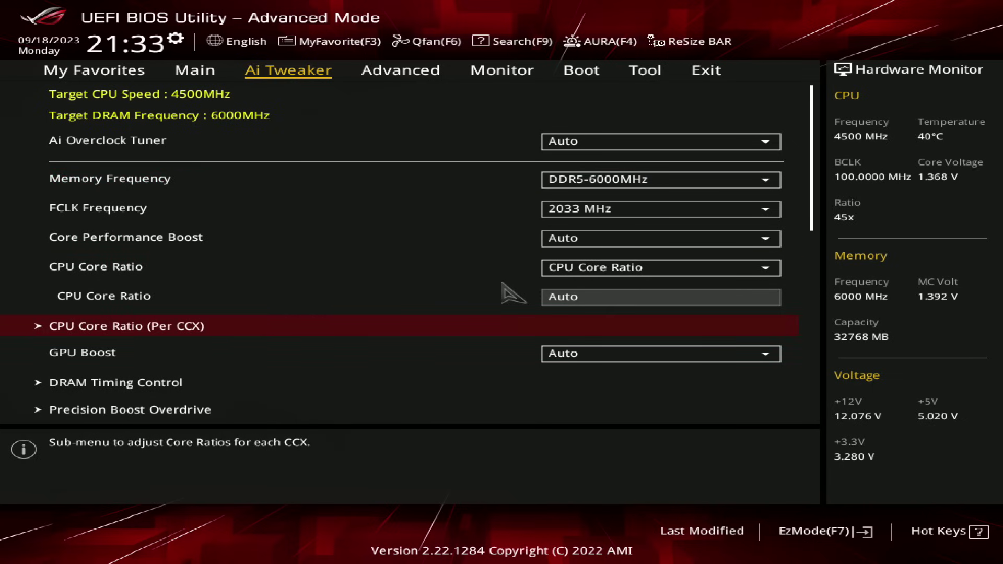
{"action": "key", "text": "Down"}
{"action": "key", "text": "Down"}
{"action": "key", "text": "Down"}
{"action": "key", "text": "Down"}
{"action": "key", "text": "Down"}
{"action": "key", "text": "Up"}
{"action": "key", "text": "Up"}
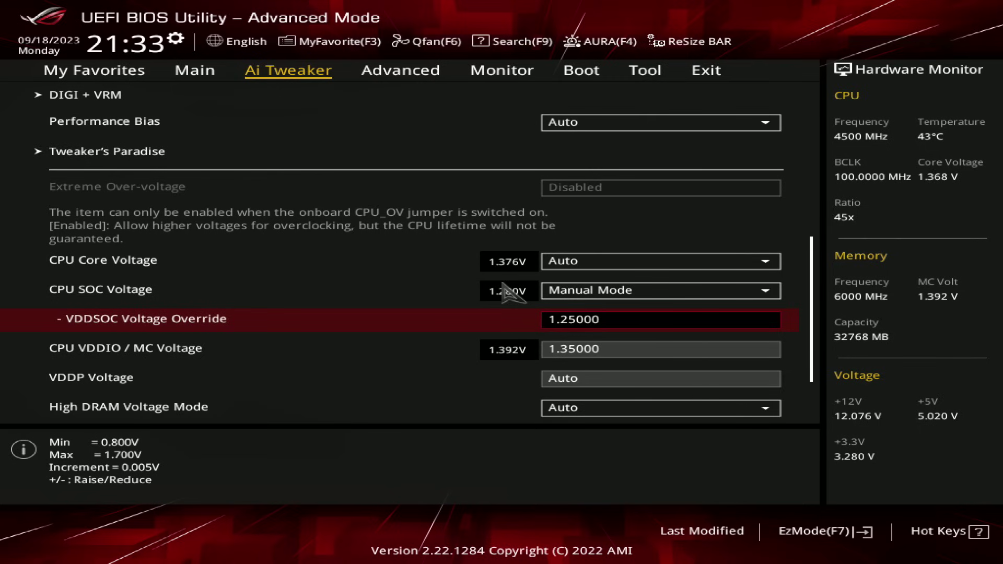
{"action": "key", "text": "Down"}
{"action": "key", "text": "Up"}
{"action": "key", "text": "Up"}
{"action": "key", "text": "Down"}
{"action": "key", "text": "Down"}
{"action": "key", "text": "Up"}
{"action": "key", "text": "Down"}
{"action": "key", "text": "Up"}
{"action": "key", "text": "Down"}
{"action": "key", "text": "Down"}
{"action": "key", "text": "Down"}
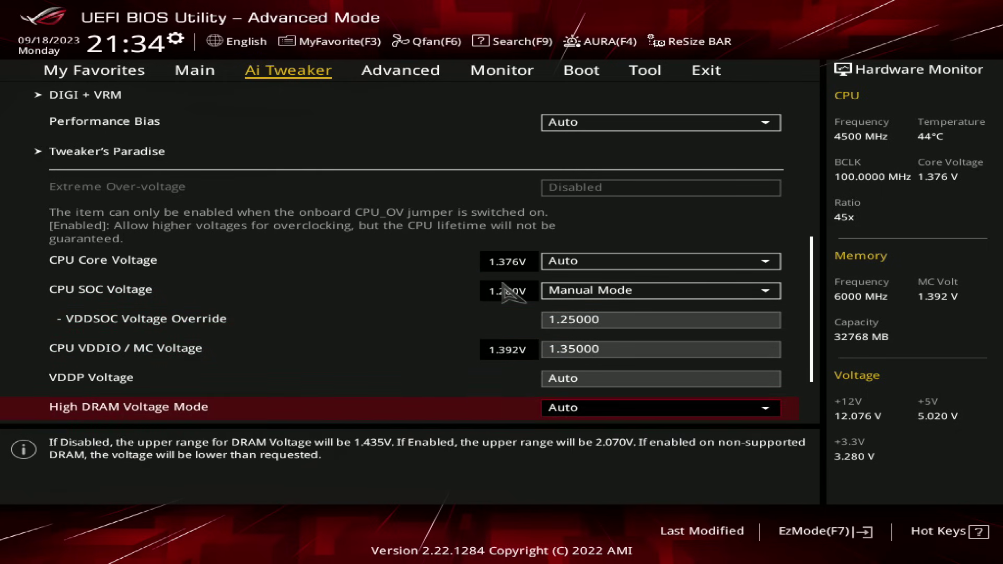
{"action": "key", "text": "Down"}
{"action": "key", "text": "Down"}
{"action": "key", "text": "Up"}
{"action": "key", "text": "Up"}
{"action": "key", "text": "Up"}
{"action": "key", "text": "Up"}
{"action": "key", "text": "Up"}
{"action": "key", "text": "Up"}
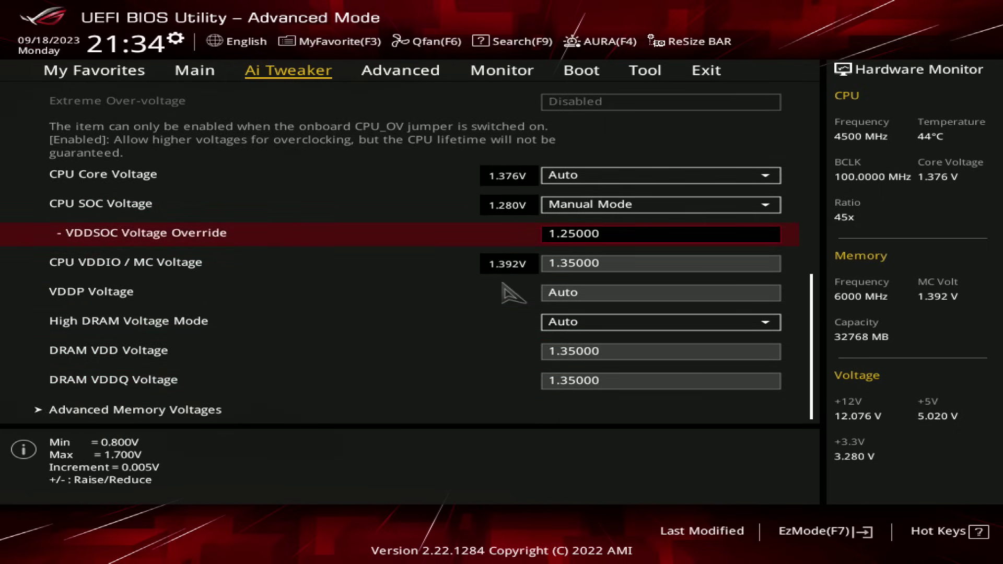
{"action": "key", "text": "Down"}
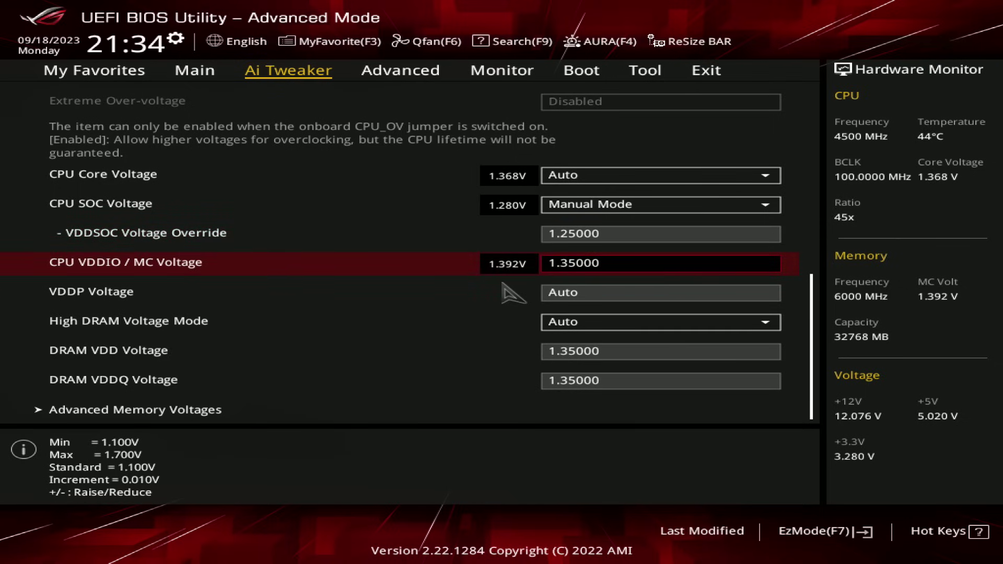
{"action": "key", "text": "Down"}
{"action": "key", "text": "Down"}
{"action": "key", "text": "Down"}
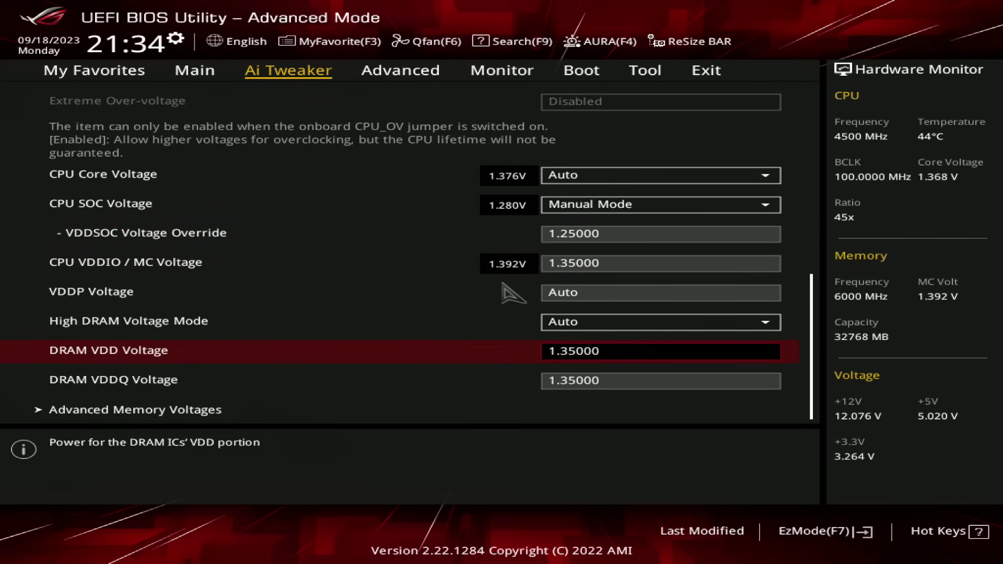
{"action": "key", "text": "Down"}
{"action": "key", "text": "Up"}
{"action": "key", "text": "Down"}
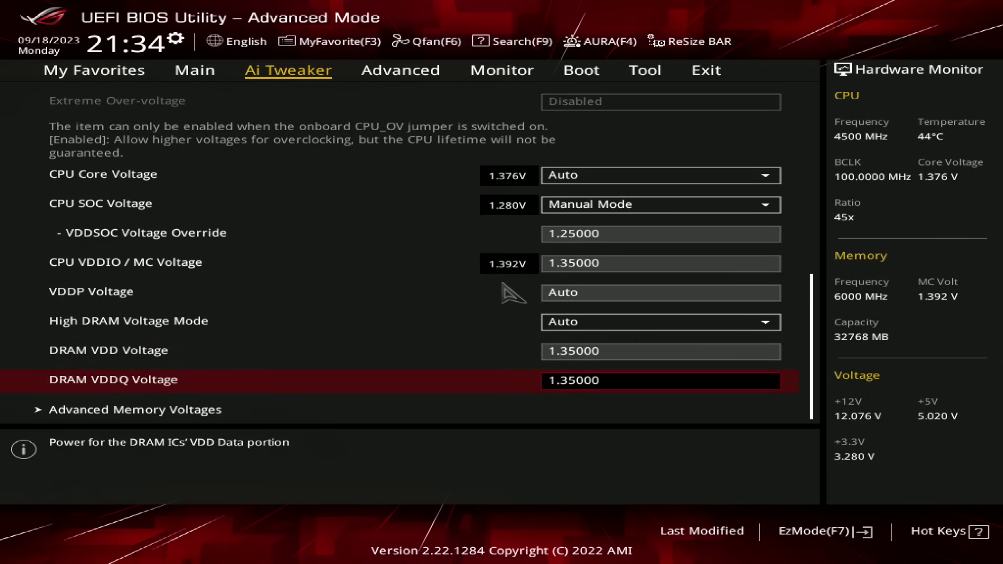
{"action": "key", "text": "Up"}
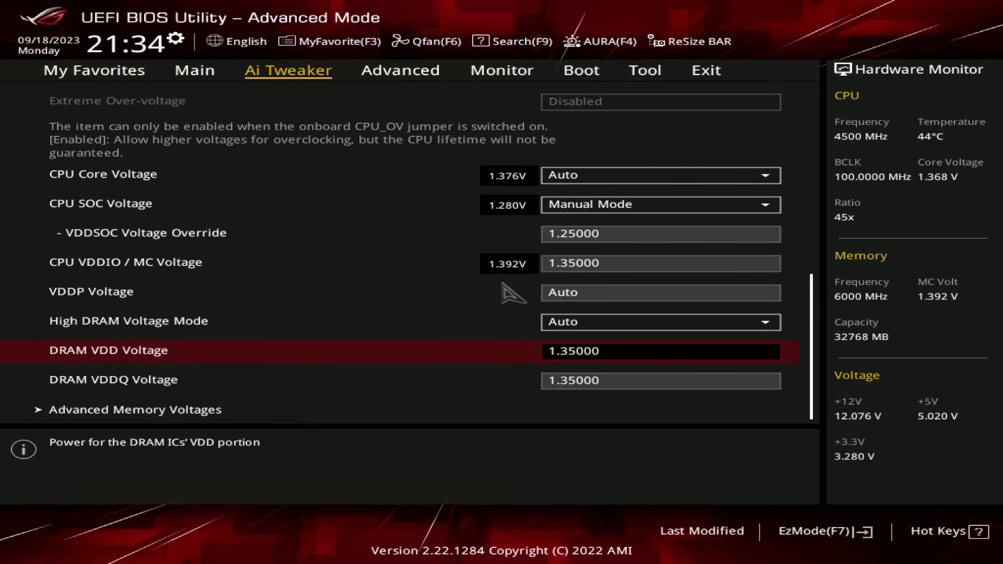
Move up the Ai Tweaker list and open DRAM Timing Control
{"action": "key", "text": "Up"}
{"action": "key", "text": "Up"}
{"action": "key", "text": "Up"}
{"action": "key", "text": "Up"}
{"action": "key", "text": "Up"}
{"action": "key", "text": "Up"}
{"action": "key", "text": "Up"}
{"action": "key", "text": "Up"}
{"action": "key", "text": "Up"}
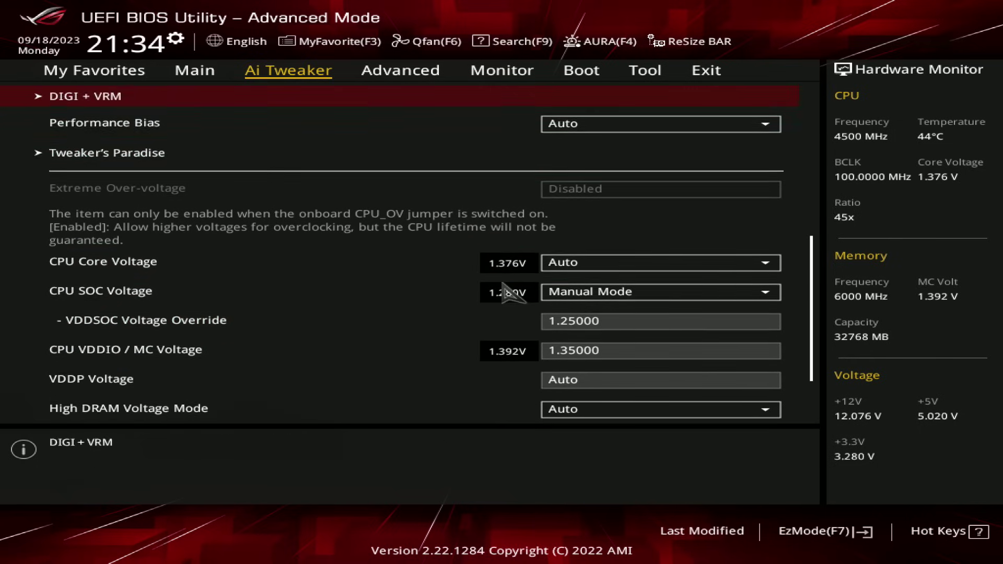
{"action": "key", "text": "Up"}
{"action": "key", "text": "Up"}
{"action": "key", "text": "Up"}
{"action": "key", "text": "Up"}
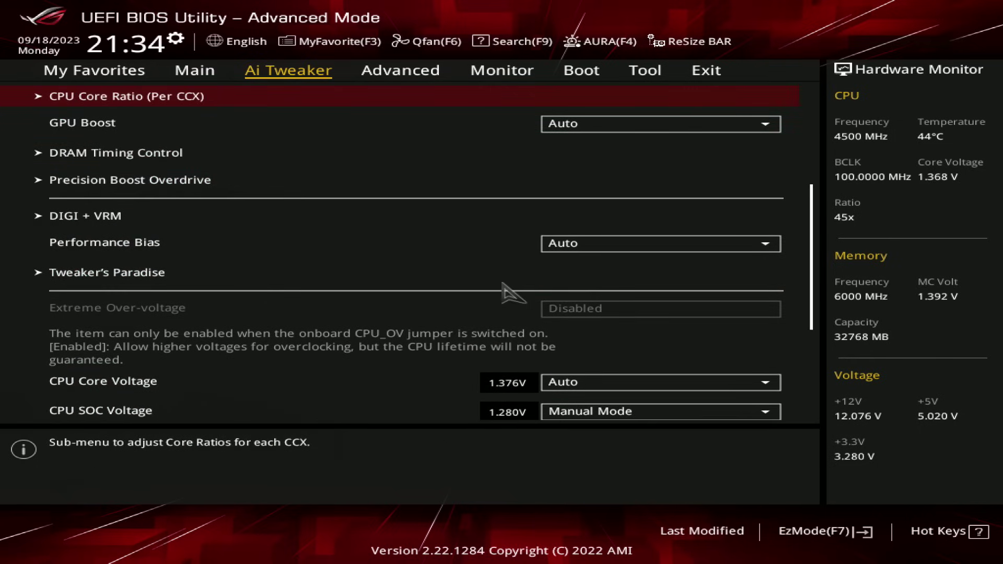
{"action": "key", "text": "Up"}
{"action": "key", "text": "Down"}
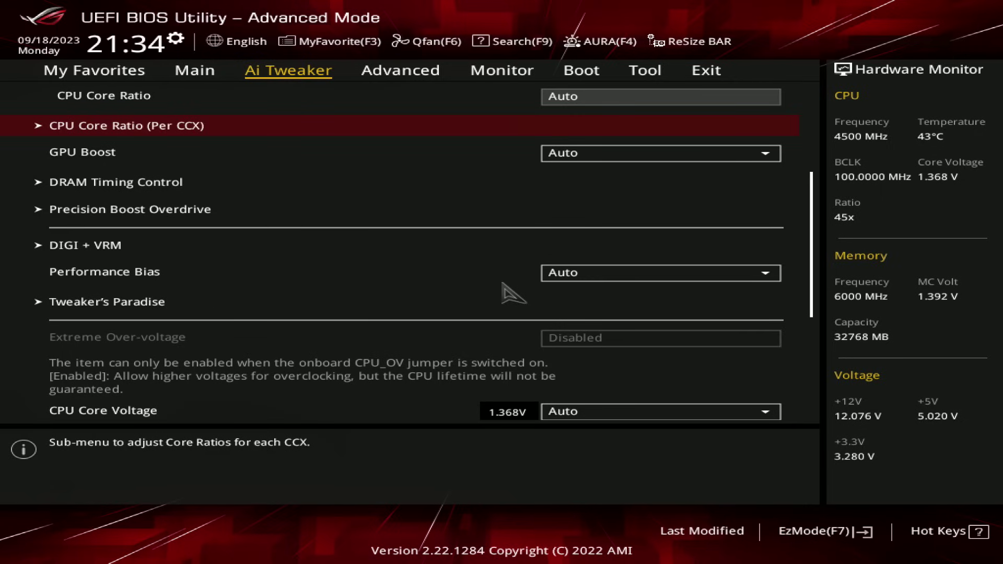
{"action": "key", "text": "Down"}
{"action": "key", "text": "Down"}
{"action": "key", "text": "Return"}
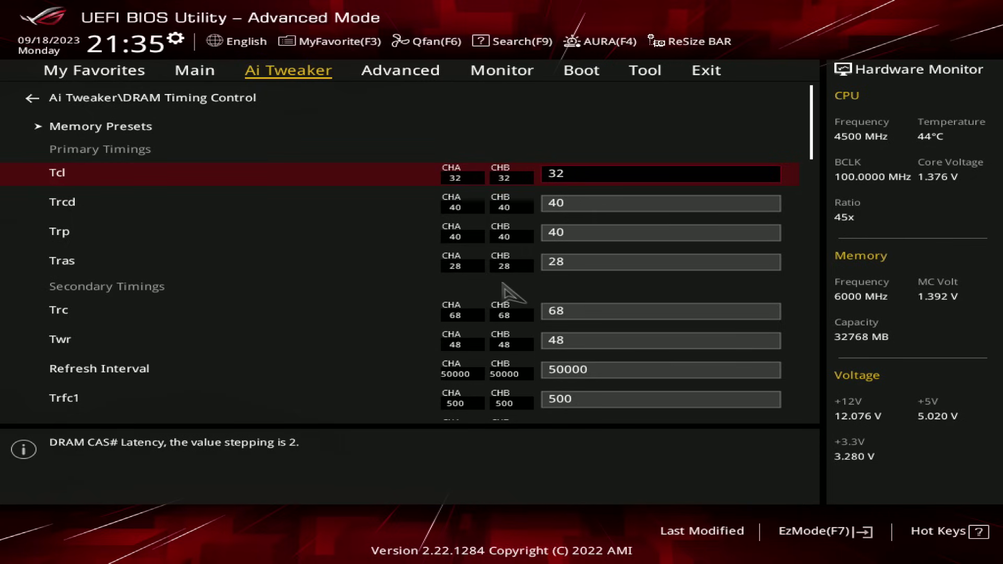
Review the primary timings Tcl 32, Trcd 40 and Trp 40
{"action": "key", "text": "Down"}
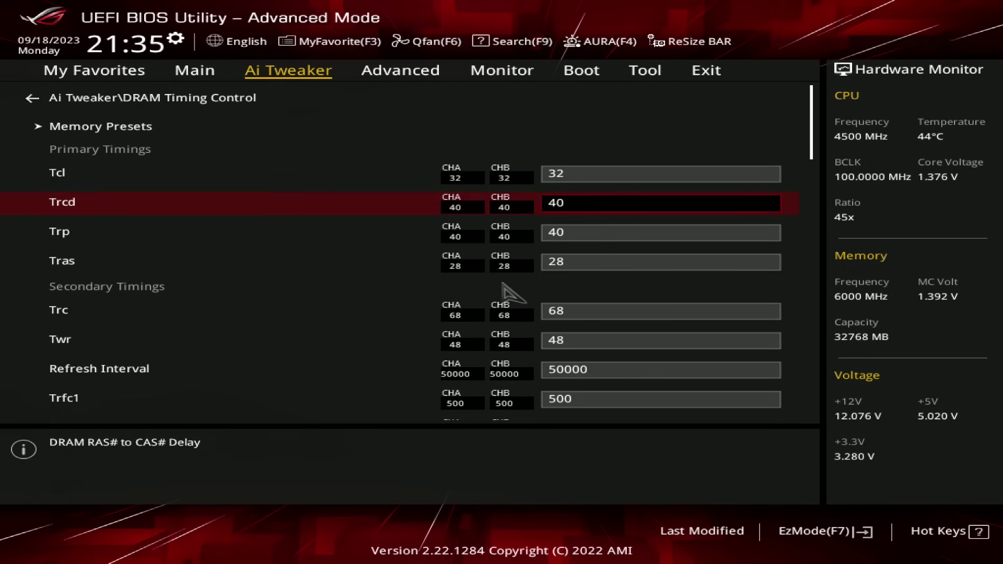
{"action": "key", "text": "Up"}
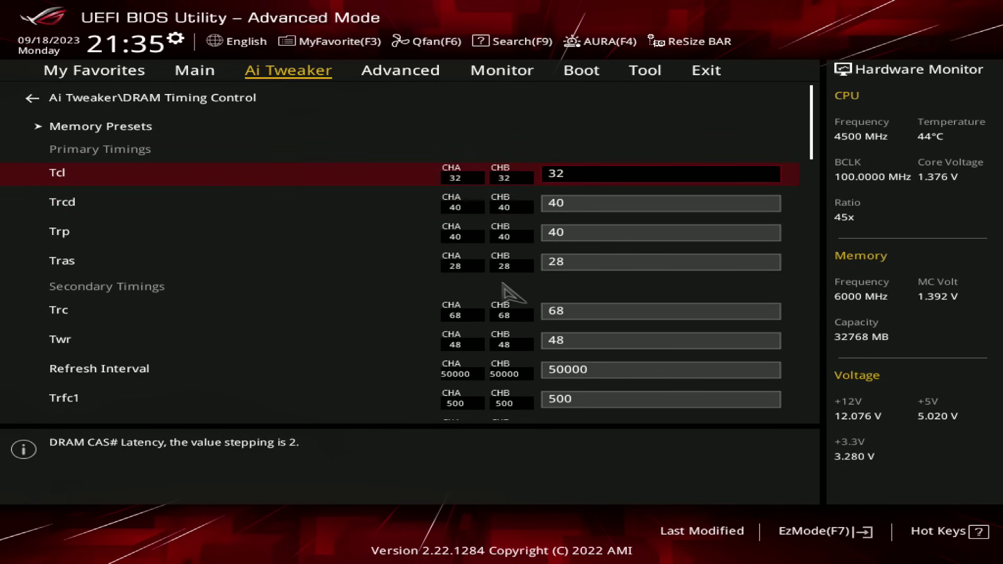
{"action": "key", "text": "Down"}
{"action": "key", "text": "Down"}
{"action": "key", "text": "Down"}
{"action": "key", "text": "Up"}
{"action": "key", "text": "Up"}
{"action": "key", "text": "Up"}
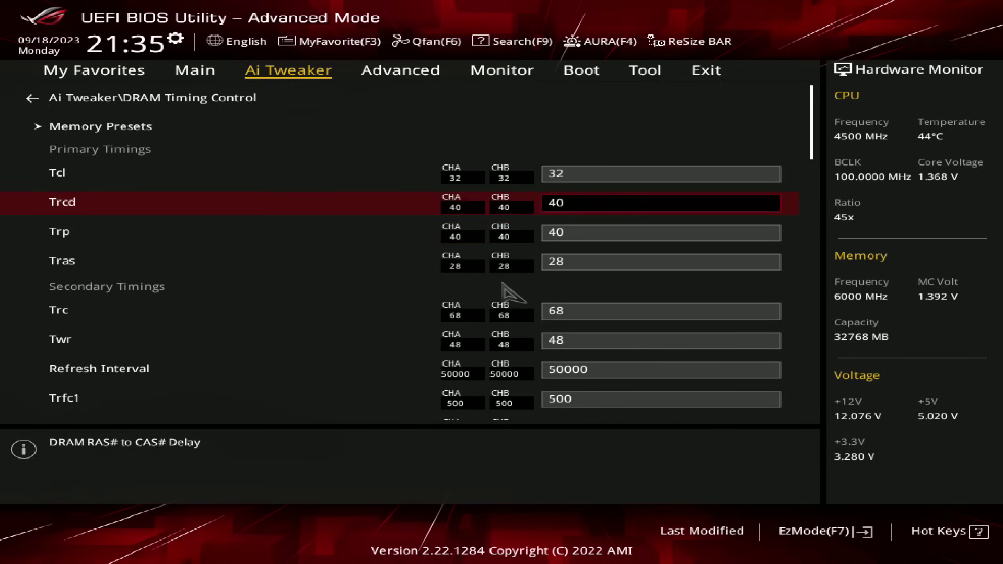
{"action": "key", "text": "Down"}
{"action": "key", "text": "Down"}
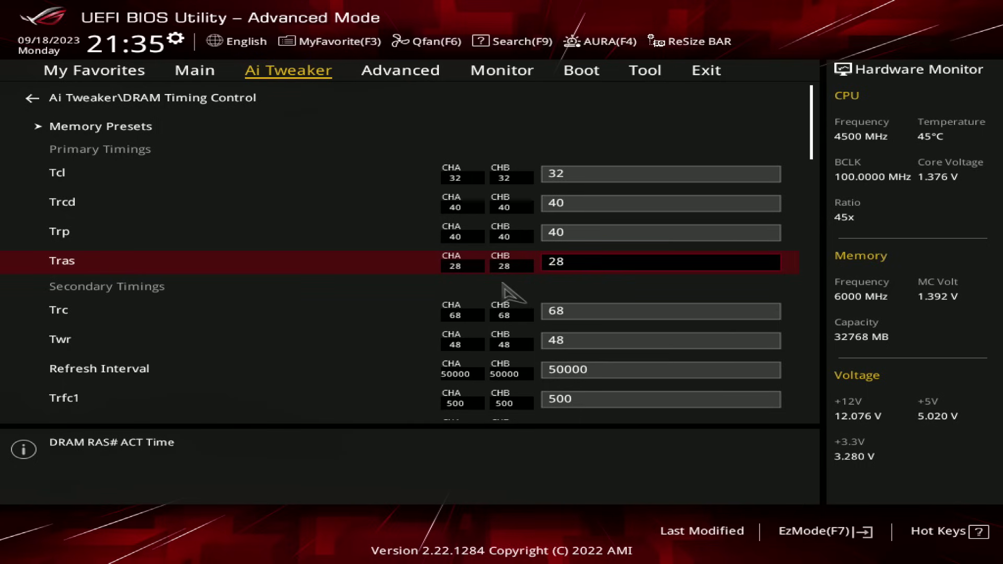
{"action": "key", "text": "Down"}
{"action": "key", "text": "Down"}
{"action": "key", "text": "Up"}
{"action": "key", "text": "Up"}
{"action": "key", "text": "Down"}
{"action": "key", "text": "Down"}
{"action": "key", "text": "Up"}
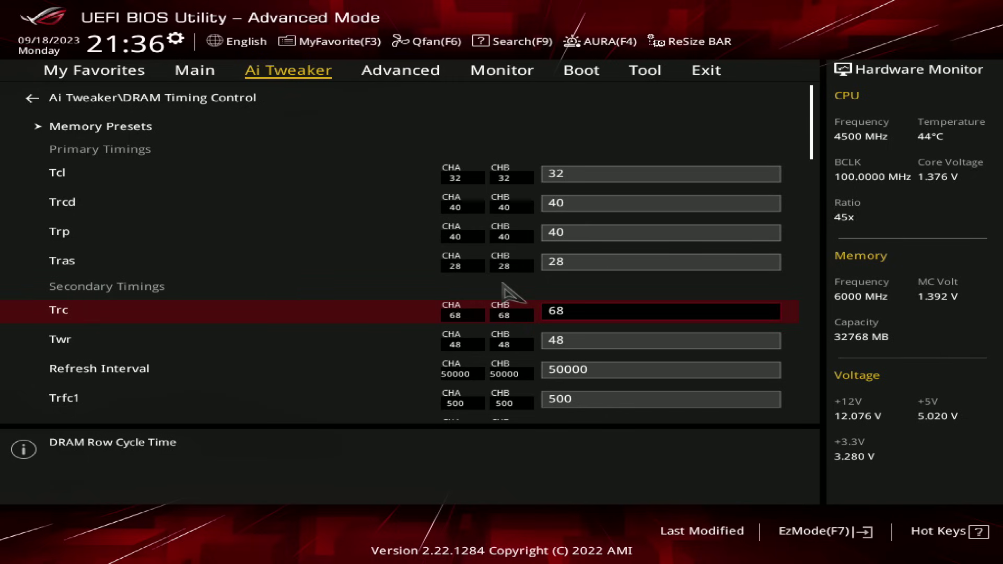
{"action": "key", "text": "Down"}
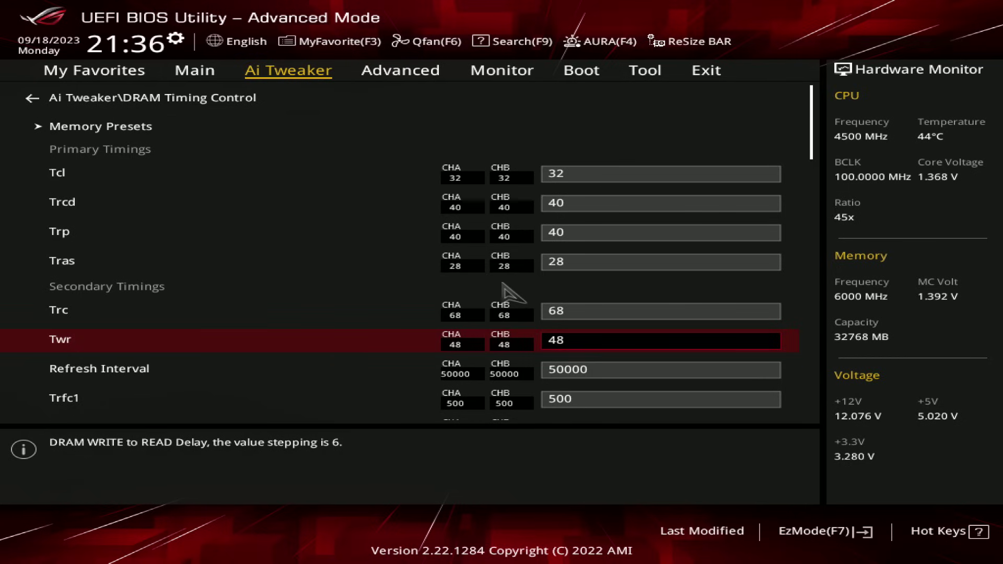
{"action": "key", "text": "Down"}
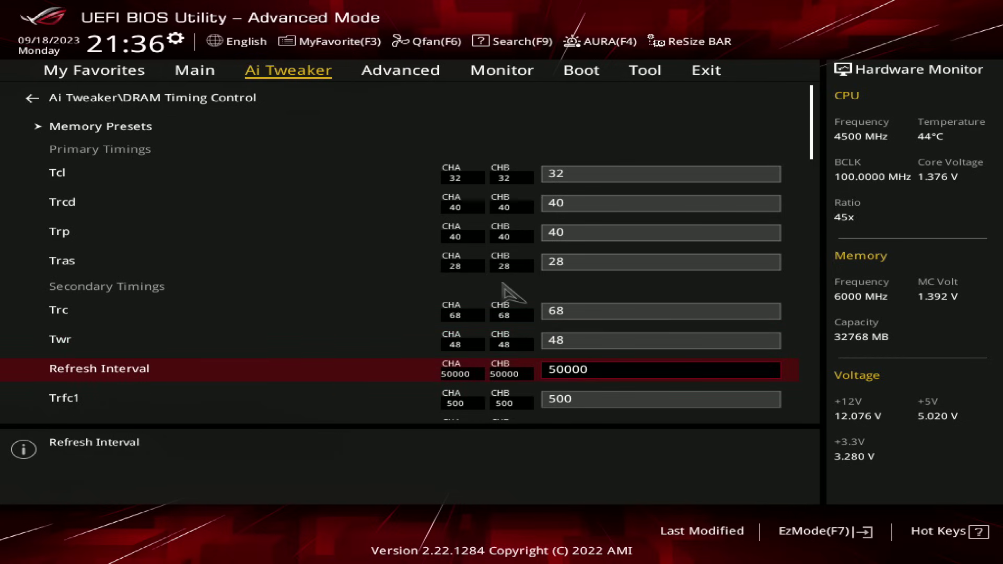
{"action": "key", "text": "Down"}
{"action": "key", "text": "Up"}
{"action": "type", "text": "9999999999999"}
{"action": "key", "text": "Up"}
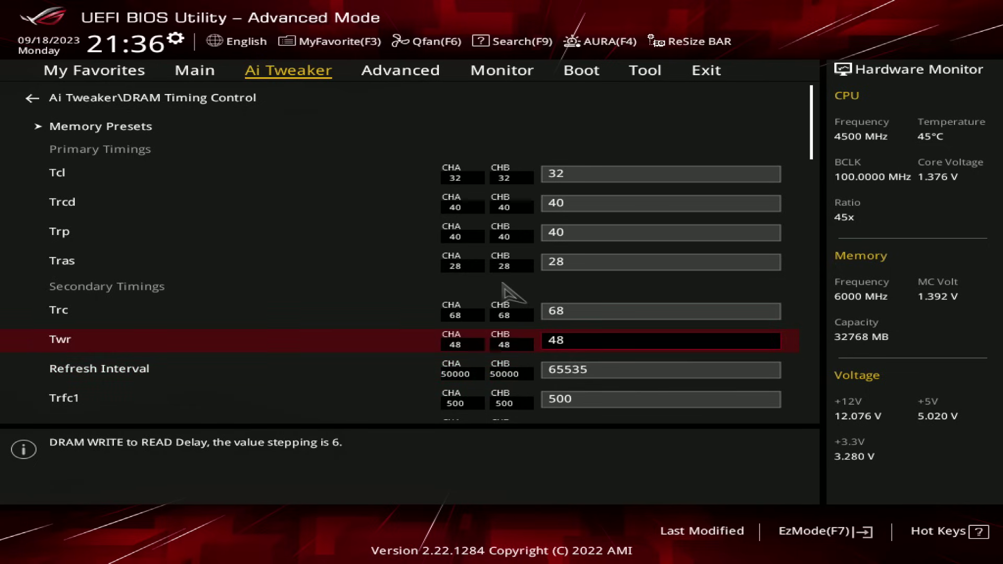
{"action": "key", "text": "Down"}
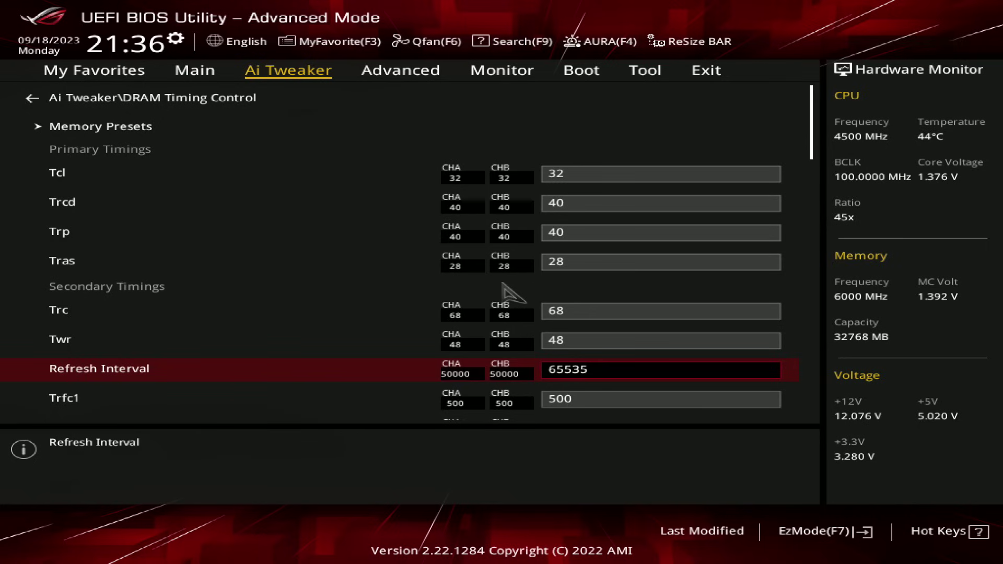
{"action": "type", "text": "50000"}
{"action": "key", "text": "Down"}
{"action": "key", "text": "Up"}
{"action": "key", "text": "Down"}
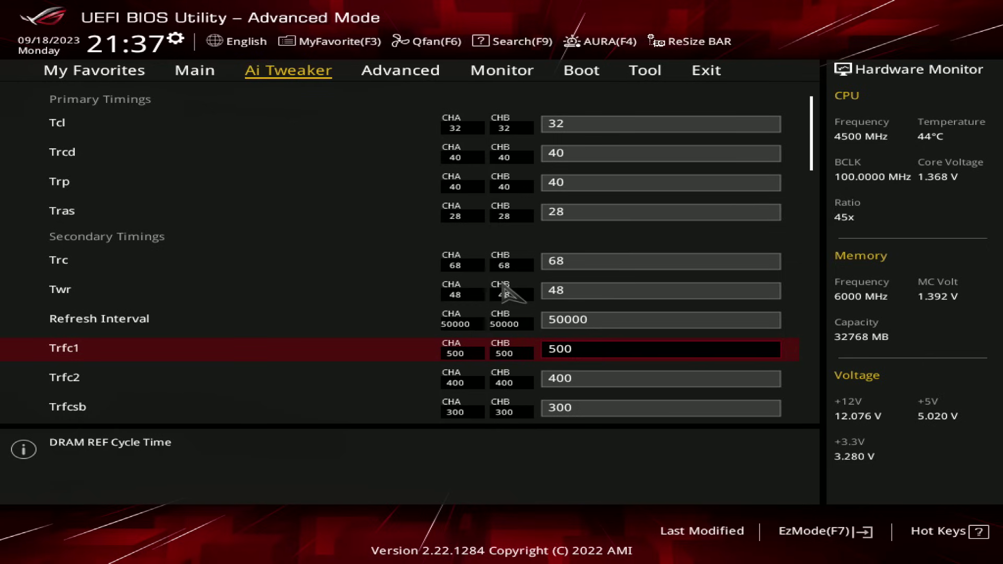
{"action": "key", "text": "Down"}
{"action": "key", "text": "Down"}
{"action": "key", "text": "Up"}
{"action": "key", "text": "Up"}
{"action": "key", "text": "Down"}
{"action": "key", "text": "Up"}
{"action": "key", "text": "Down"}
{"action": "key", "text": "Down"}
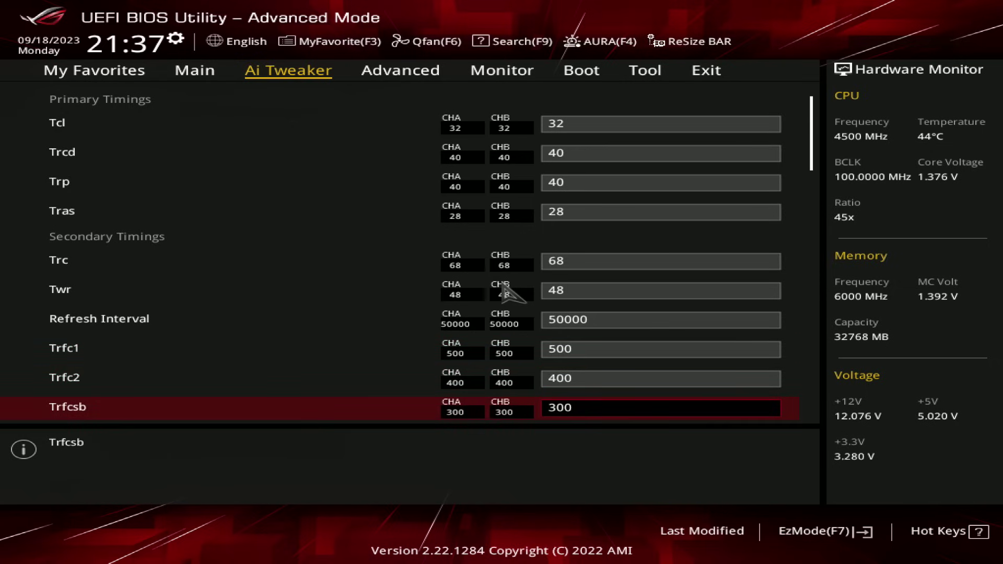
{"action": "key", "text": "Up"}
{"action": "key", "text": "Up"}
{"action": "key", "text": "Down"}
{"action": "key", "text": "Down"}
{"action": "key", "text": "Down"}
{"action": "key", "text": "Up"}
{"action": "key", "text": "Up"}
{"action": "key", "text": "Up"}
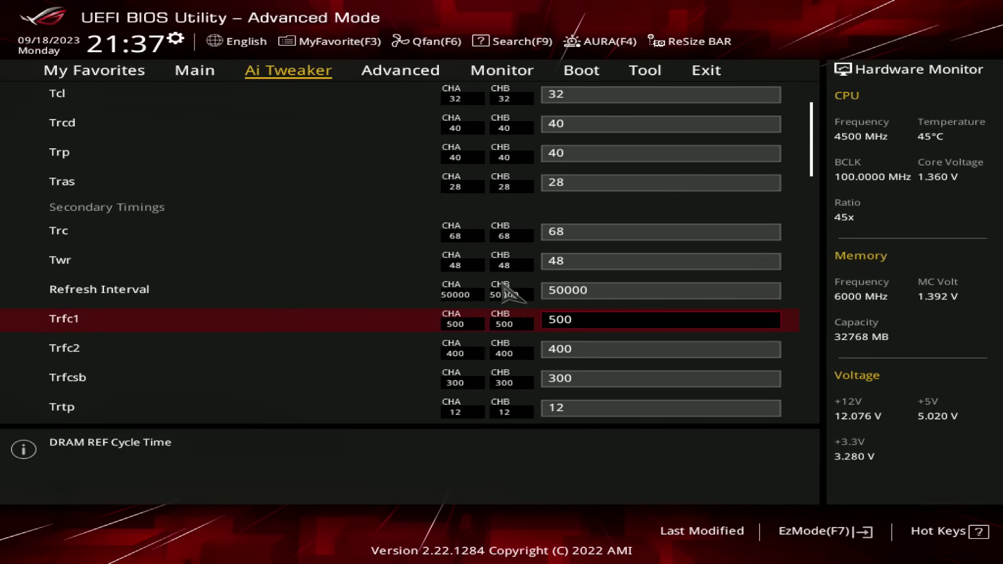
{"action": "key", "text": "Down"}
{"action": "key", "text": "Down"}
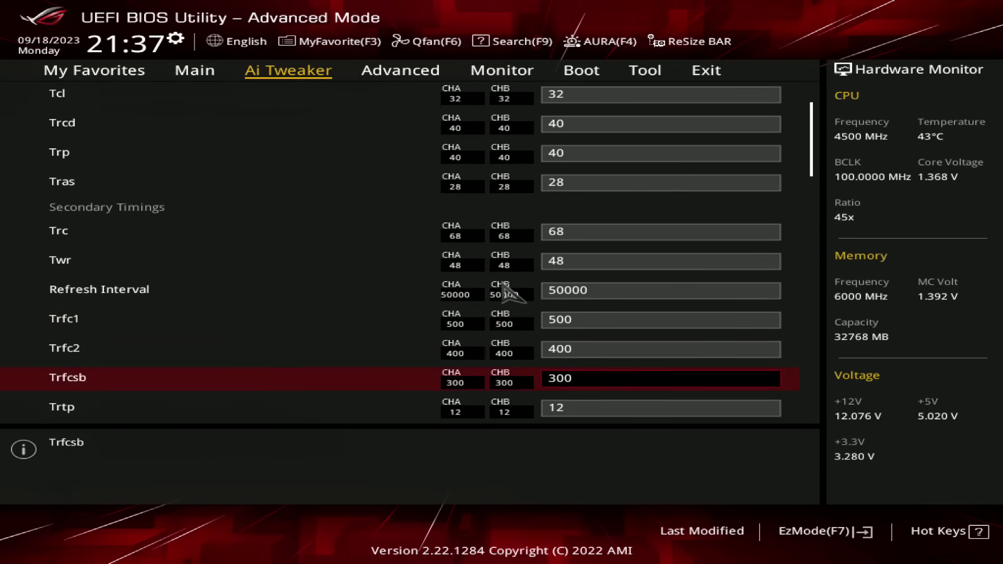
{"action": "key", "text": "Down"}
{"action": "key", "text": "Up"}
{"action": "key", "text": "Down"}
{"action": "key", "text": "Down"}
{"action": "key", "text": "Down"}
{"action": "key", "text": "Up"}
{"action": "key", "text": "Up"}
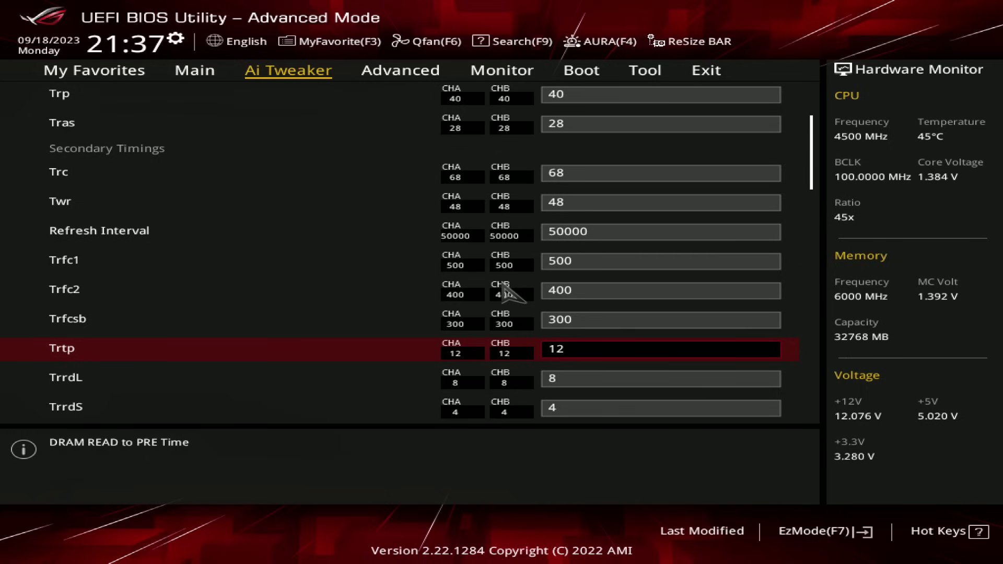
{"action": "key", "text": "Down"}
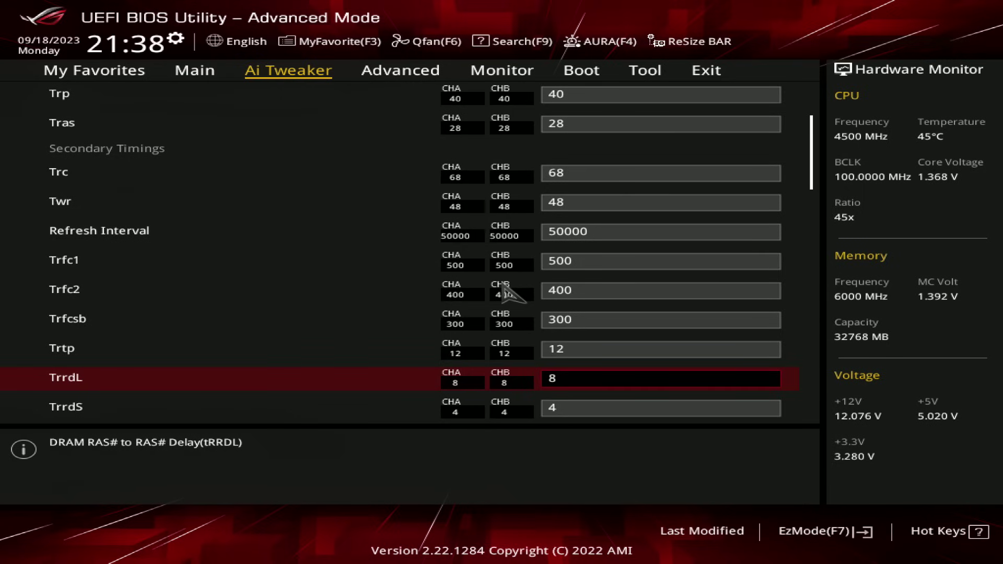
{"action": "key", "text": "Down"}
{"action": "key", "text": "Down"}
{"action": "key", "text": "Up"}
{"action": "key", "text": "Up"}
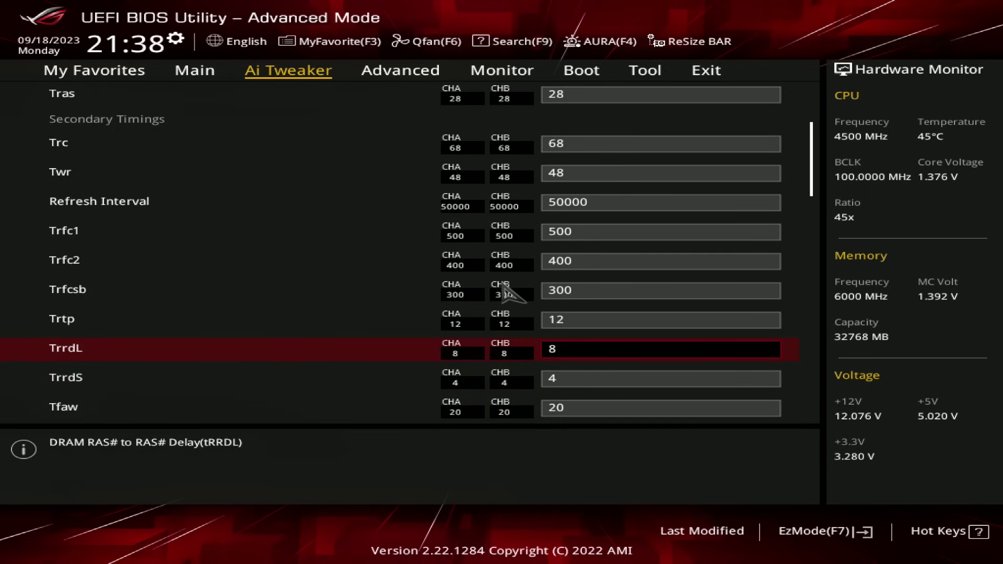
Select Tfaw among the secondary timings and change its value to 20
{"action": "key", "text": "Down"}
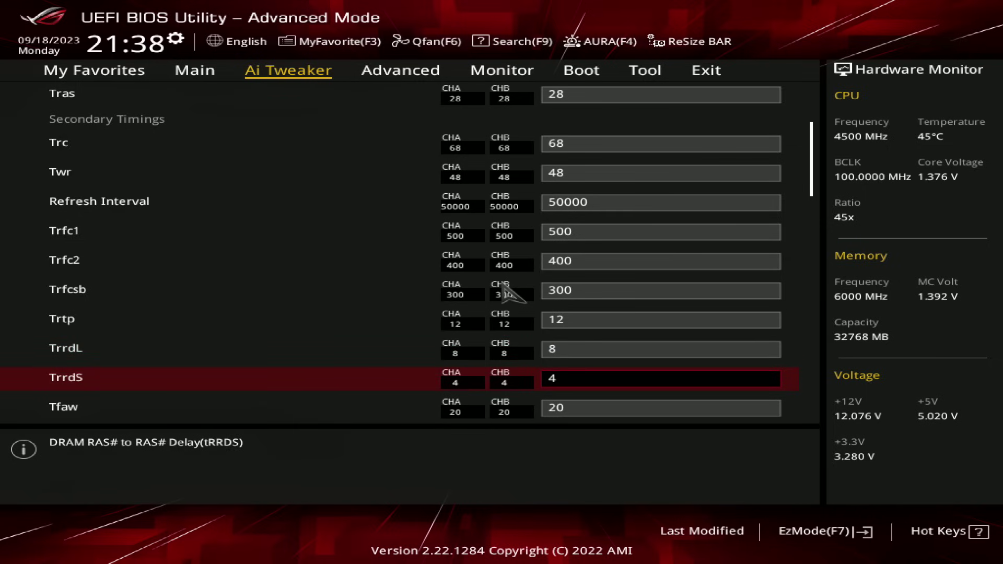
{"action": "key", "text": "Down"}
{"action": "key", "text": "Up"}
{"action": "key", "text": "Up"}
{"action": "key", "text": "Down"}
{"action": "key", "text": "Down"}
{"action": "key", "text": "Down"}
{"action": "key", "text": "Up"}
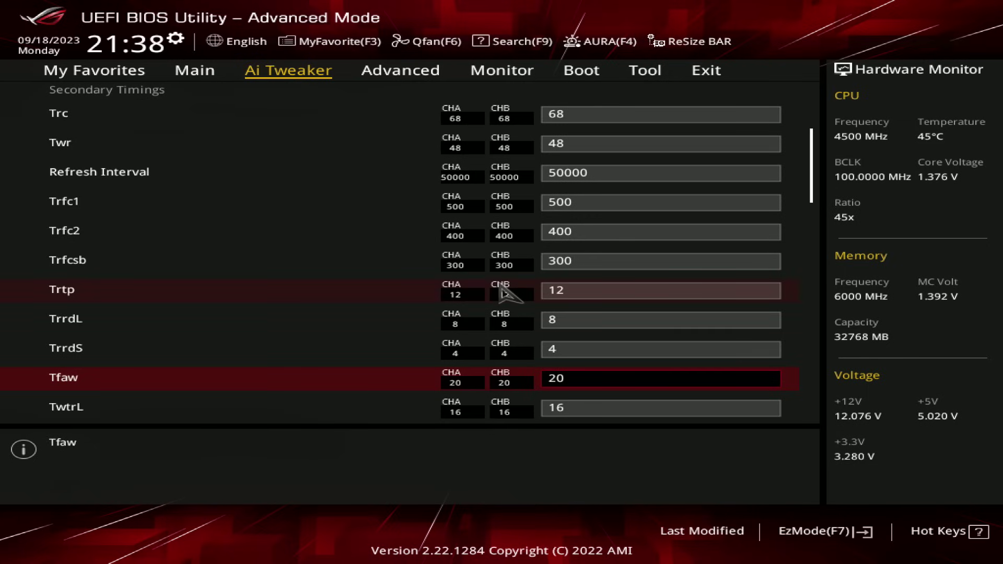
{"action": "key", "text": "minus"}
{"action": "key", "text": "minus"}
{"action": "type", "text": "3"}
{"action": "key", "text": "minus"}
{"action": "key", "text": "minus"}
{"action": "key", "text": "plus"}
{"action": "type", "text": "0"}
{"action": "key", "text": "Up"}
{"action": "key", "text": "Down"}
Check the TwtrL 16 and TwtrS 6 timings below Tfaw
{"action": "key", "text": "Down"}
{"action": "key", "text": "Down"}
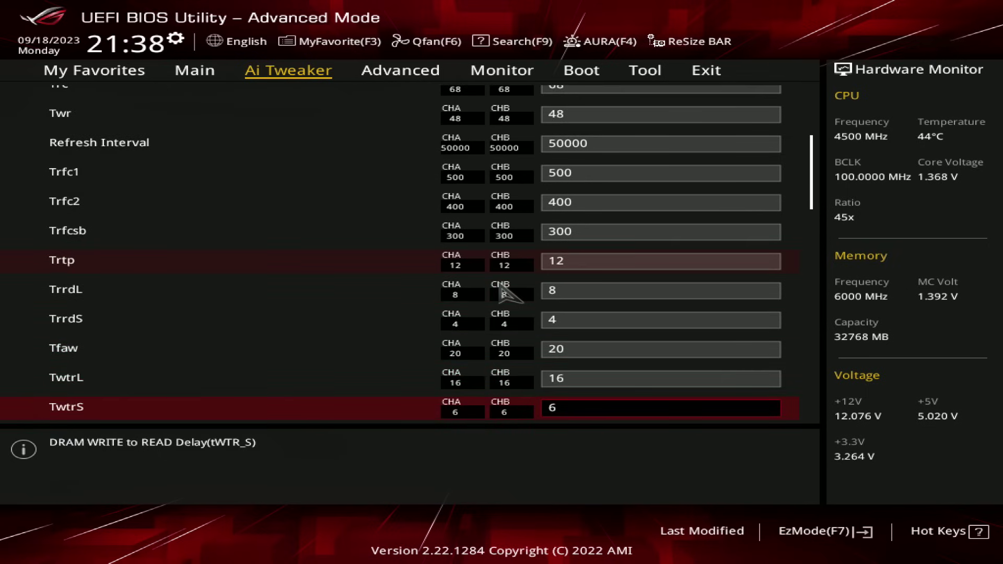
{"action": "key", "text": "Up"}
{"action": "key", "text": "Up"}
{"action": "key", "text": "Down"}
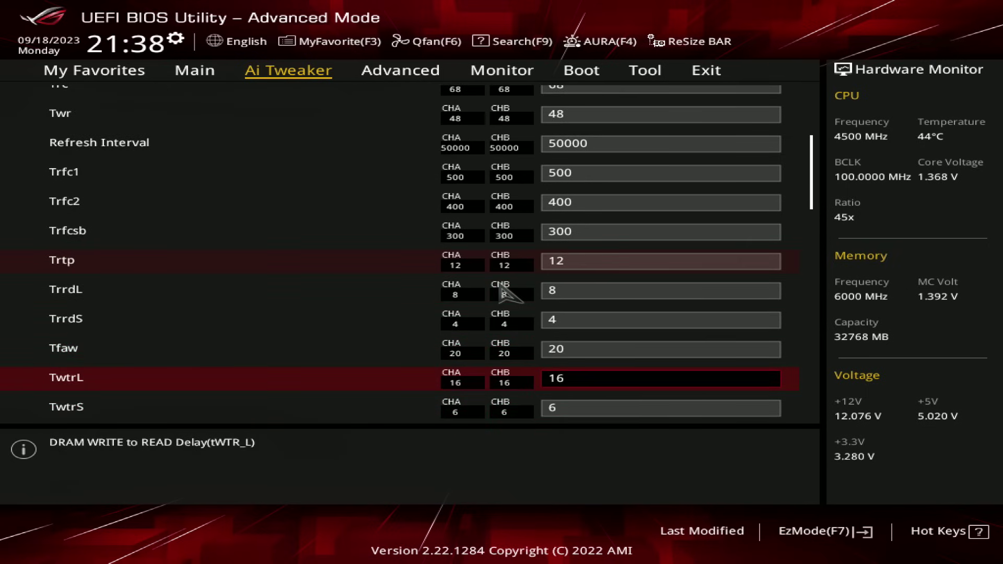
{"action": "key", "text": "Down"}
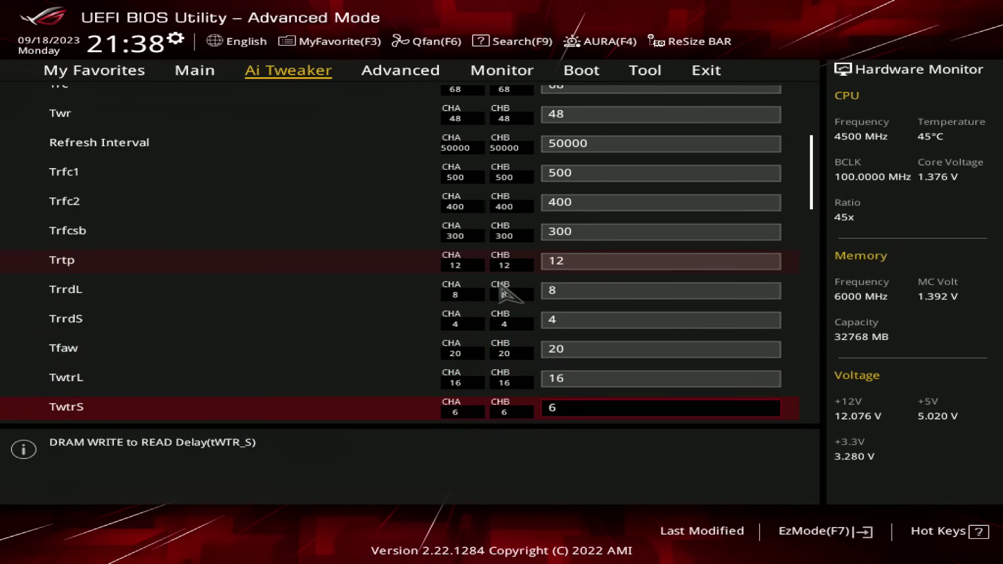
{"action": "key", "text": "Up"}
{"action": "key", "text": "Down"}
{"action": "key", "text": "Up"}
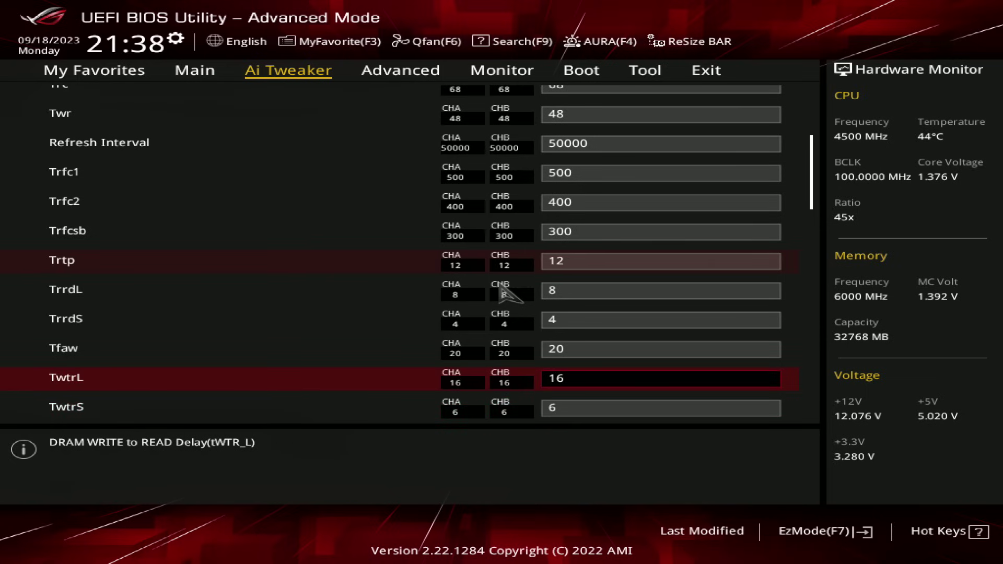
{"action": "key", "text": "Down"}
{"action": "key", "text": "Down"}
{"action": "key", "text": "Down"}
{"action": "key", "text": "Down"}
{"action": "key", "text": "Down"}
{"action": "key", "text": "Down"}
{"action": "key", "text": "Down"}
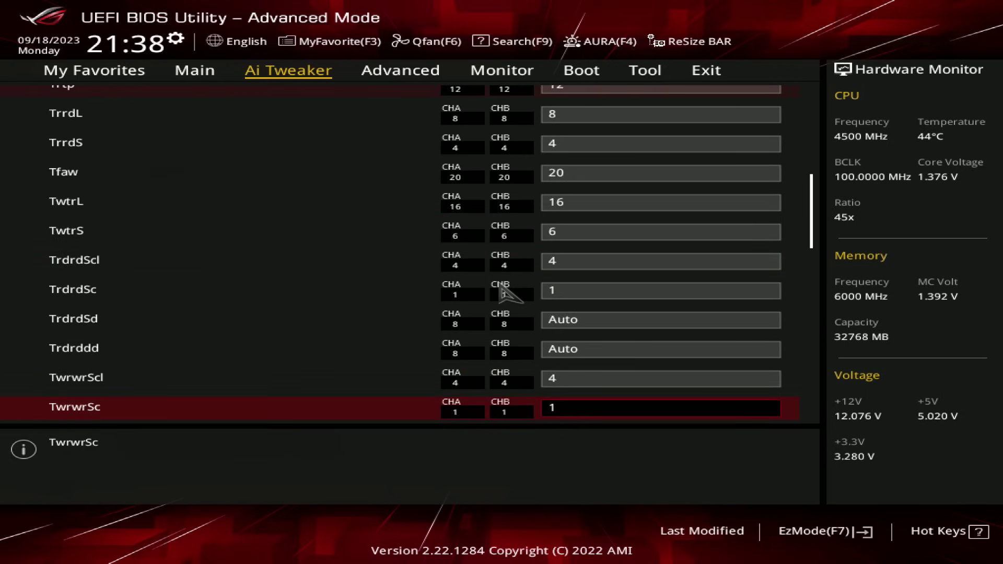
{"action": "key", "text": "Up"}
{"action": "key", "text": "Up"}
{"action": "key", "text": "Up"}
{"action": "key", "text": "Up"}
{"action": "key", "text": "Up"}
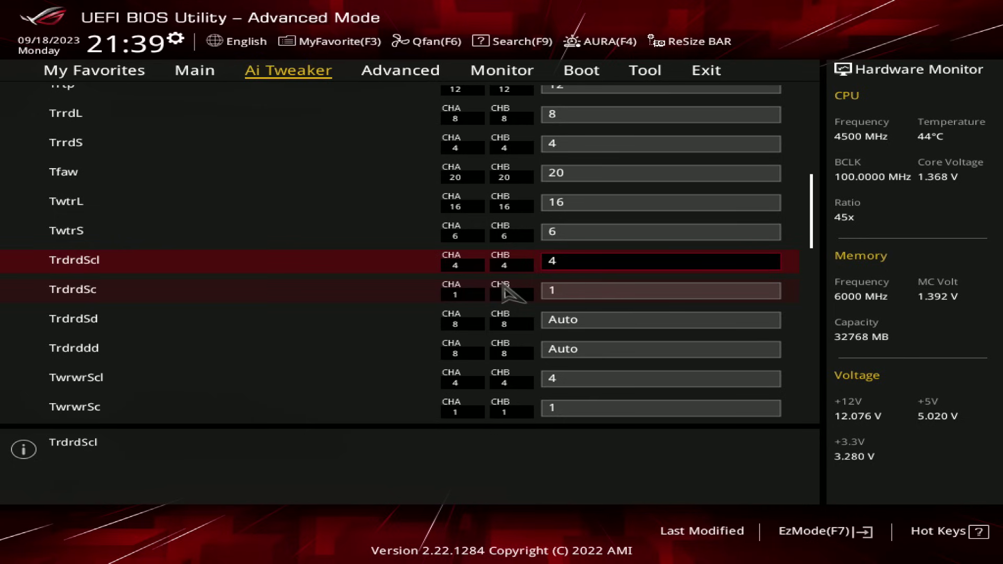
Review the Trdrd and Twrwr read/write turnaround timing rows
{"action": "key", "text": "Down"}
{"action": "key", "text": "Down"}
{"action": "key", "text": "Down"}
{"action": "key", "text": "Down"}
{"action": "key", "text": "Up"}
{"action": "key", "text": "Up"}
{"action": "key", "text": "Up"}
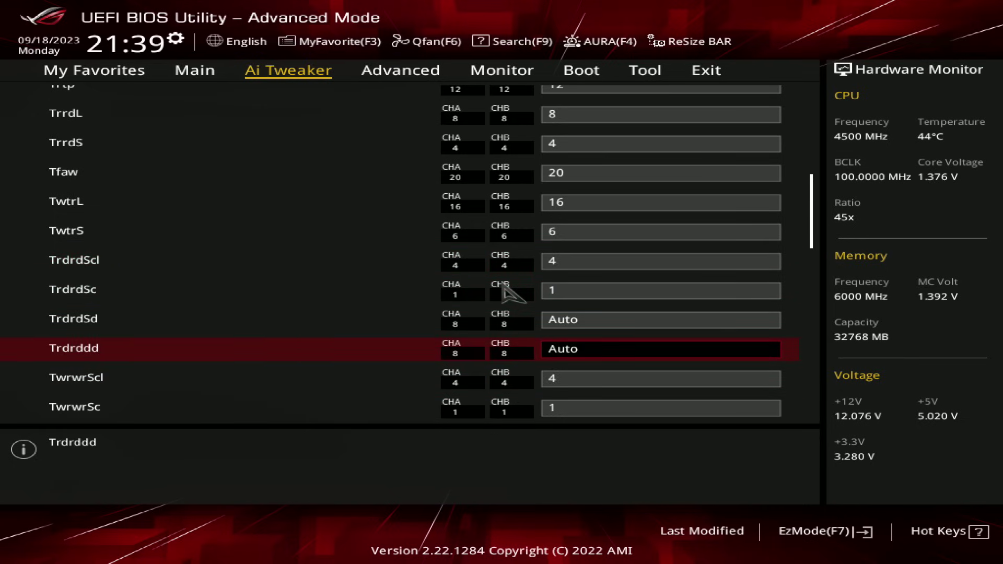
{"action": "key", "text": "Down"}
{"action": "key", "text": "Up"}
{"action": "key", "text": "Down"}
{"action": "key", "text": "Down"}
{"action": "key", "text": "Down"}
{"action": "key", "text": "Down"}
{"action": "key", "text": "Down"}
{"action": "key", "text": "Up"}
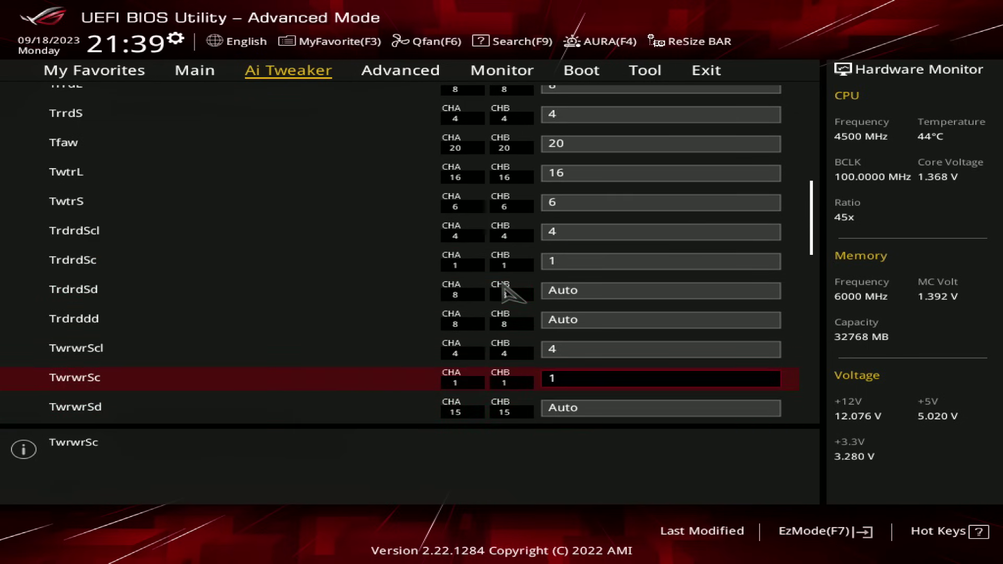
{"action": "key", "text": "Up"}
{"action": "key", "text": "Down"}
{"action": "key", "text": "Down"}
{"action": "key", "text": "Down"}
{"action": "key", "text": "Down"}
{"action": "key", "text": "Down"}
{"action": "key", "text": "Down"}
{"action": "key", "text": "Up"}
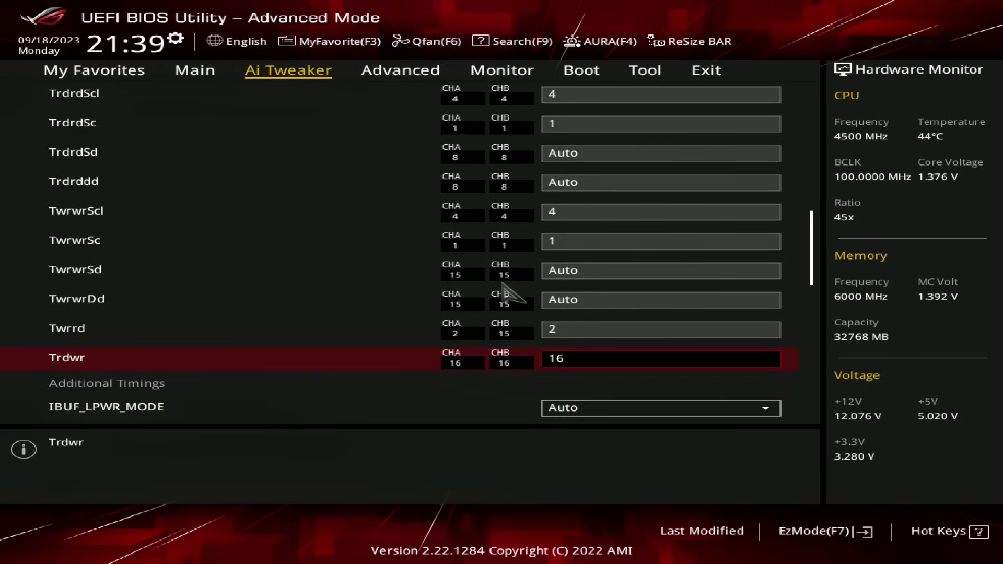
{"action": "key", "text": "Up"}
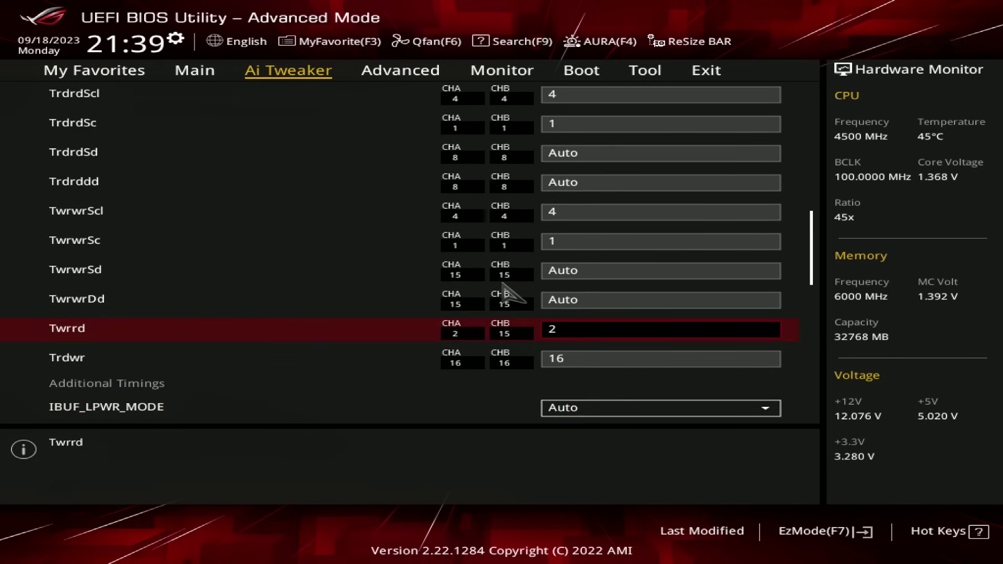
Check Twrrd and Trdwr 16, then continue down toward Additional Timings and DRAM Signal Control
{"action": "key", "text": "Down"}
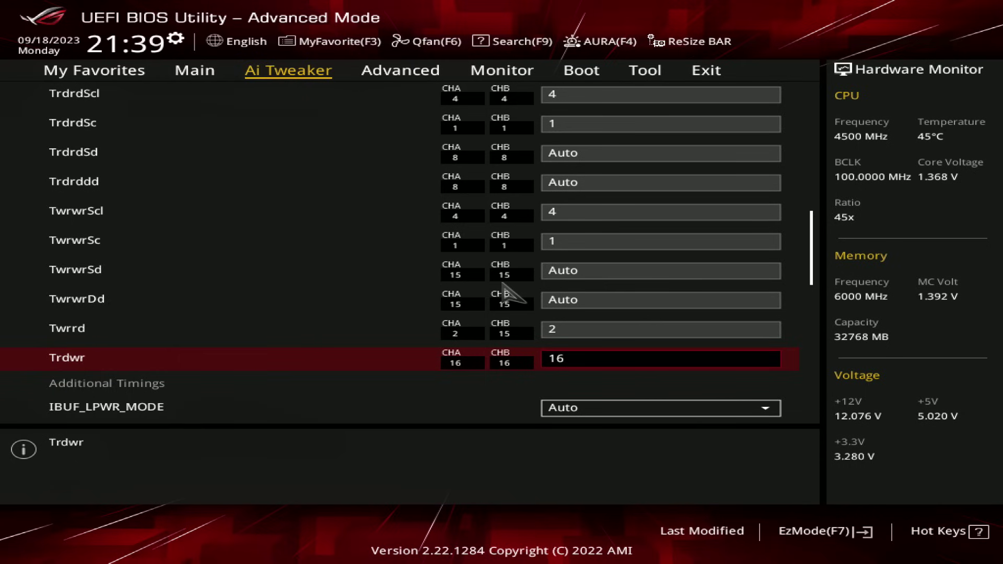
{"action": "key", "text": "Up"}
{"action": "key", "text": "Up"}
{"action": "key", "text": "Up"}
{"action": "key", "text": "Down"}
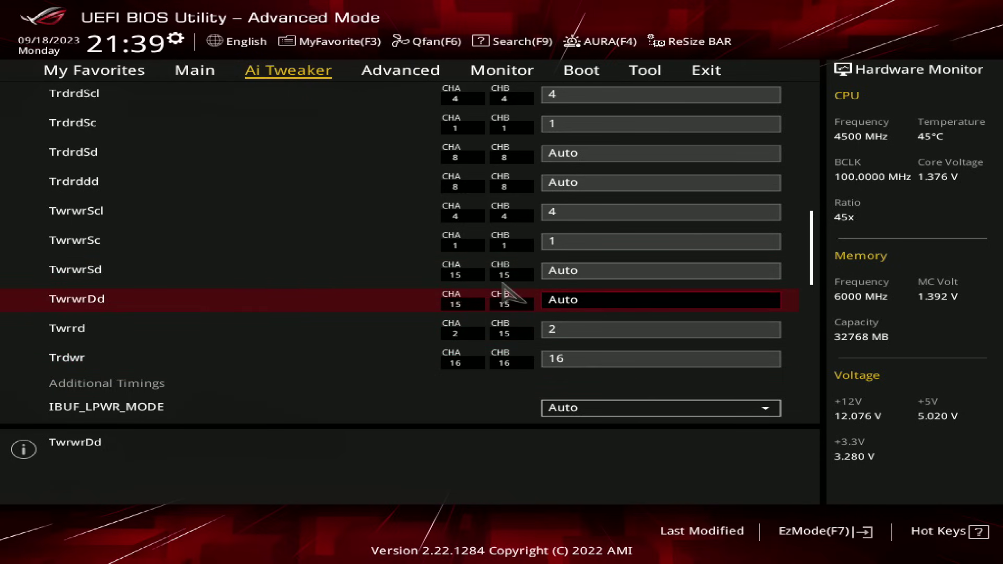
{"action": "key", "text": "Up"}
{"action": "key", "text": "Up"}
{"action": "key", "text": "Up"}
{"action": "key", "text": "Up"}
{"action": "key", "text": "Up"}
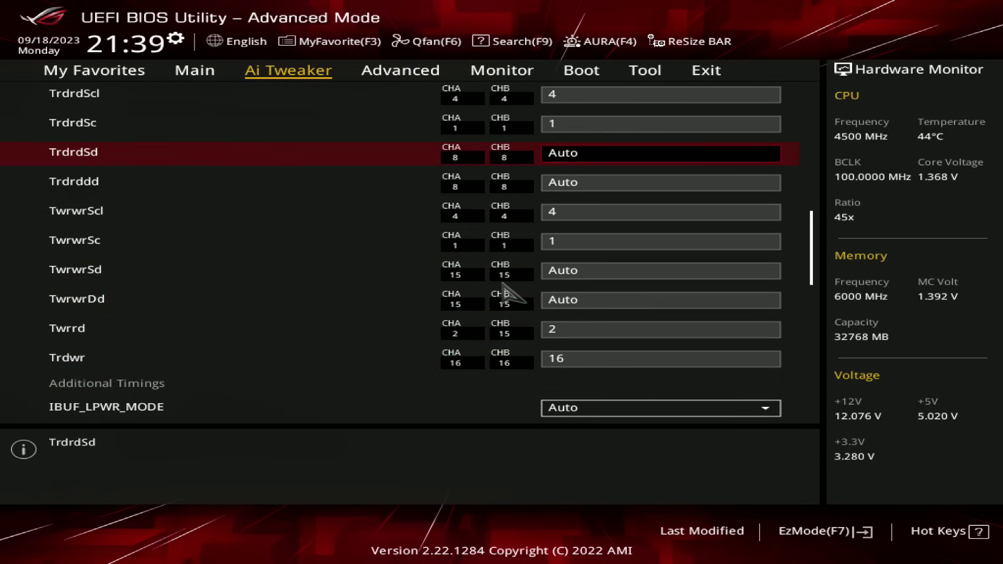
{"action": "key", "text": "Down"}
{"action": "key", "text": "Up"}
{"action": "key", "text": "Up"}
{"action": "key", "text": "Up"}
{"action": "key", "text": "Up"}
{"action": "key", "text": "Up"}
{"action": "key", "text": "Up"}
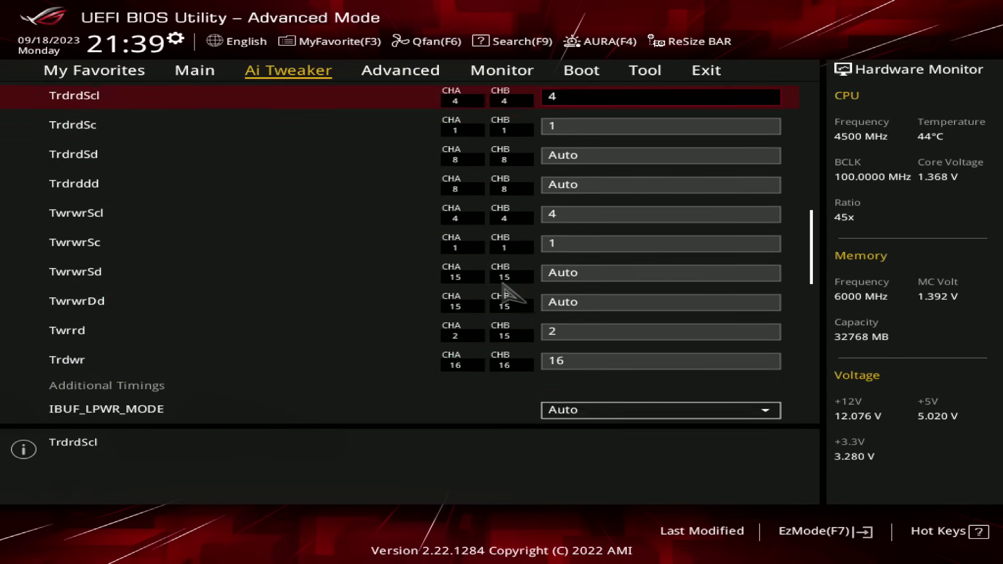
{"action": "key", "text": "Up"}
{"action": "key", "text": "Down"}
{"action": "key", "text": "Down"}
{"action": "key", "text": "Down"}
{"action": "key", "text": "Down"}
{"action": "key", "text": "Down"}
{"action": "key", "text": "Down"}
{"action": "key", "text": "Down"}
{"action": "key", "text": "Down"}
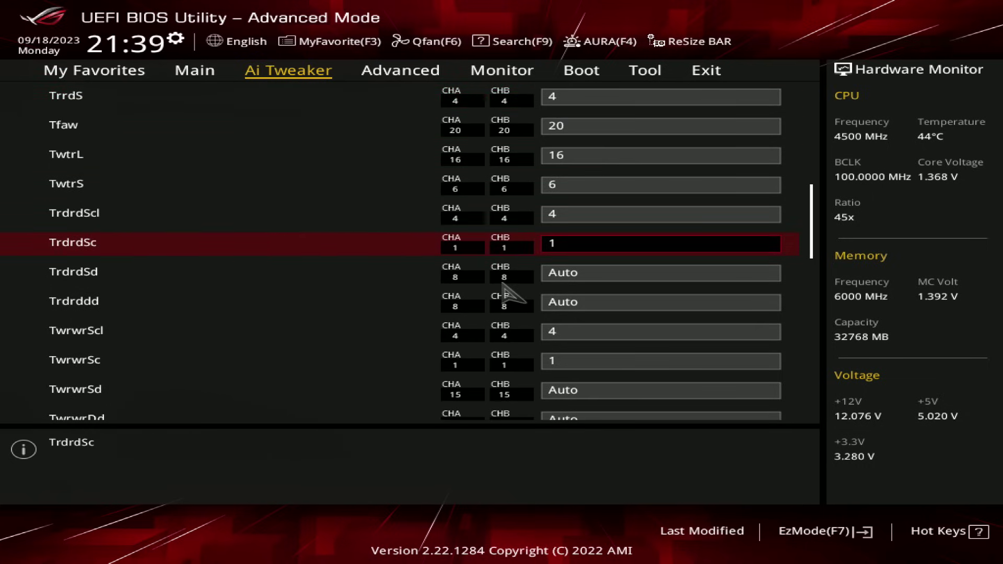
{"action": "key", "text": "Up"}
{"action": "key", "text": "Up"}
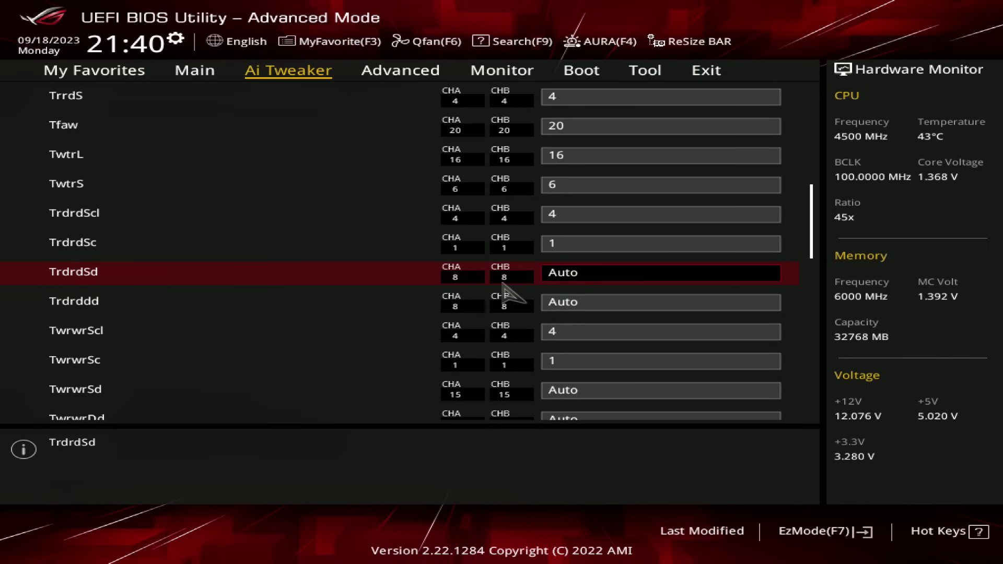
{"action": "key", "text": "Down"}
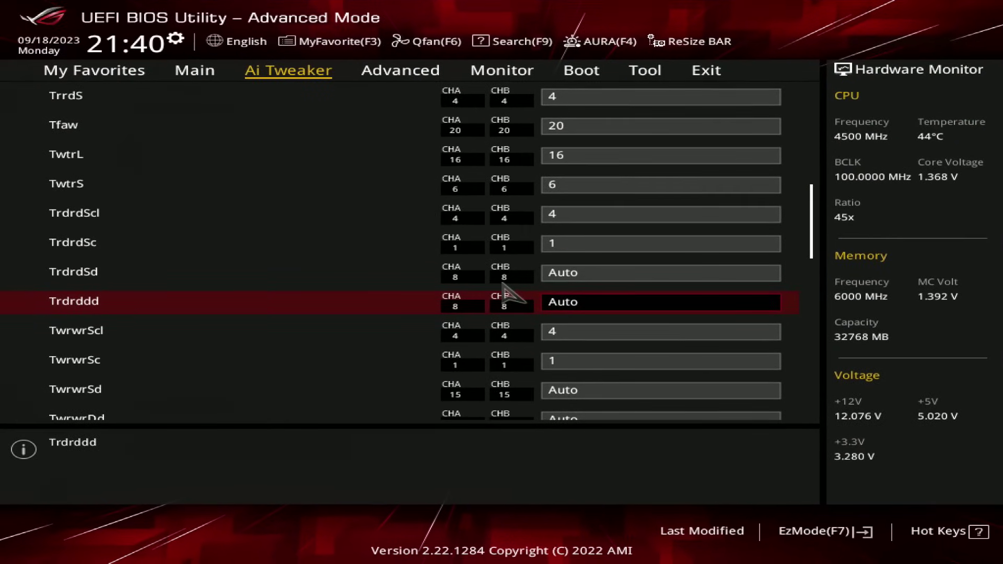
{"action": "key", "text": "Down"}
{"action": "key", "text": "Down"}
{"action": "key", "text": "Down"}
{"action": "key", "text": "Down"}
{"action": "key", "text": "Down"}
{"action": "key", "text": "Down"}
{"action": "key", "text": "Down"}
{"action": "key", "text": "Down"}
{"action": "key", "text": "Down"}
{"action": "key", "text": "Down"}
{"action": "key", "text": "Down"}
{"action": "key", "text": "Down"}
{"action": "key", "text": "Down"}
{"action": "key", "text": "Down"}
{"action": "key", "text": "Down"}
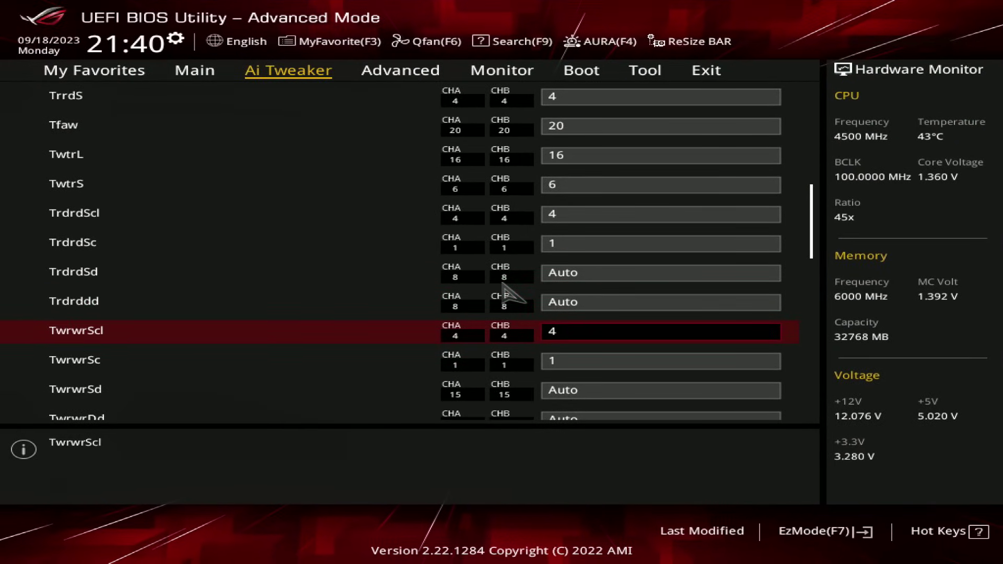
Confirm UCLK DIV1 MODE stays at UCLK=MEMCLK
{"action": "key", "text": "Up"}
{"action": "key", "text": "Up"}
{"action": "key", "text": "Up"}
{"action": "key", "text": "Up"}
{"action": "key", "text": "Up"}
{"action": "key", "text": "Up"}
{"action": "key", "text": "Up"}
{"action": "key", "text": "Up"}
{"action": "key", "text": "Up"}
{"action": "key", "text": "Up"}
{"action": "key", "text": "Up"}
{"action": "key", "text": "Up"}
{"action": "key", "text": "Up"}
{"action": "key", "text": "Up"}
{"action": "key", "text": "Up"}
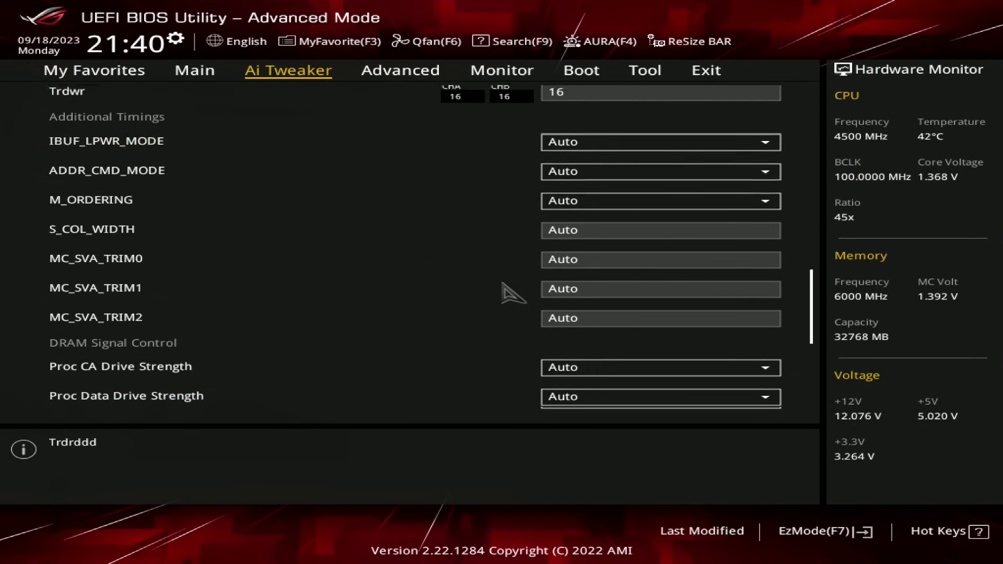
{"action": "key", "text": "Down"}
{"action": "key", "text": "Down"}
{"action": "key", "text": "Down"}
{"action": "key", "text": "Down"}
{"action": "key", "text": "Down"}
{"action": "key", "text": "Down"}
{"action": "key", "text": "Down"}
{"action": "key", "text": "Down"}
{"action": "key", "text": "Down"}
{"action": "key", "text": "Down"}
{"action": "key", "text": "Down"}
{"action": "key", "text": "Down"}
{"action": "key", "text": "Down"}
{"action": "key", "text": "Down"}
{"action": "key", "text": "Down"}
{"action": "key", "text": "Down"}
{"action": "key", "text": "Down"}
{"action": "key", "text": "Down"}
{"action": "key", "text": "Down"}
{"action": "key", "text": "Down"}
{"action": "key", "text": "Down"}
{"action": "key", "text": "Down"}
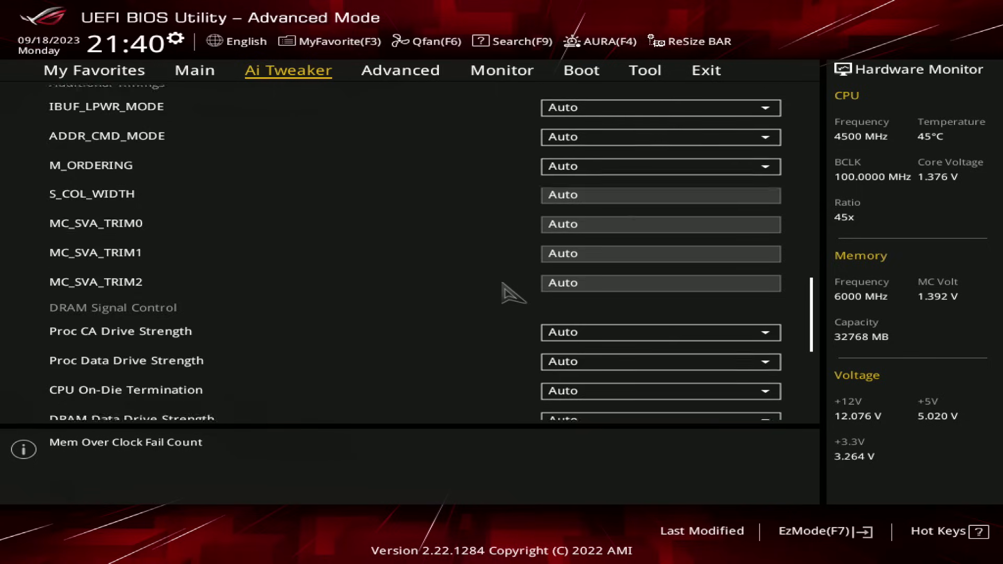
{"action": "key", "text": "Up"}
{"action": "key", "text": "Return"}
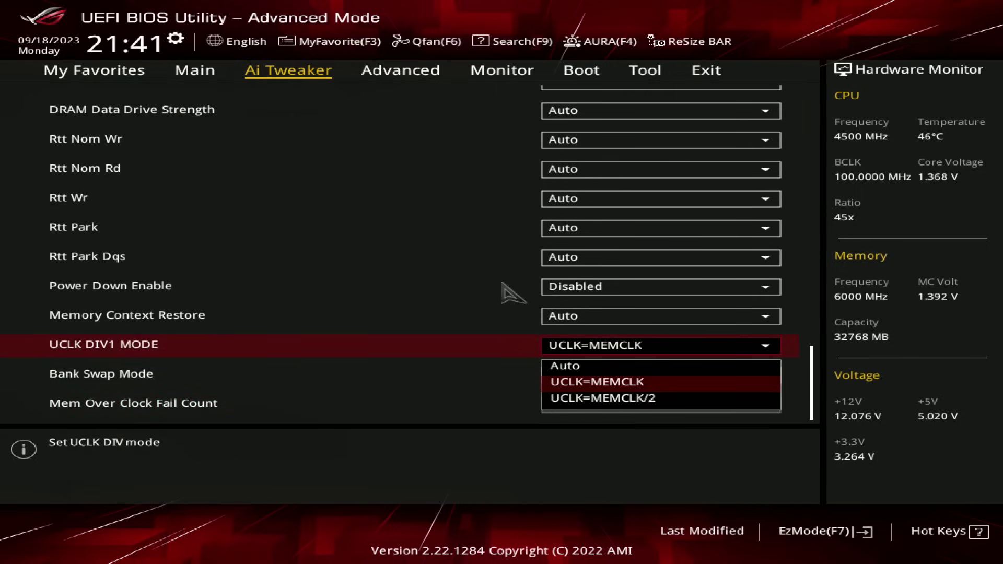
{"action": "key", "text": "Return"}
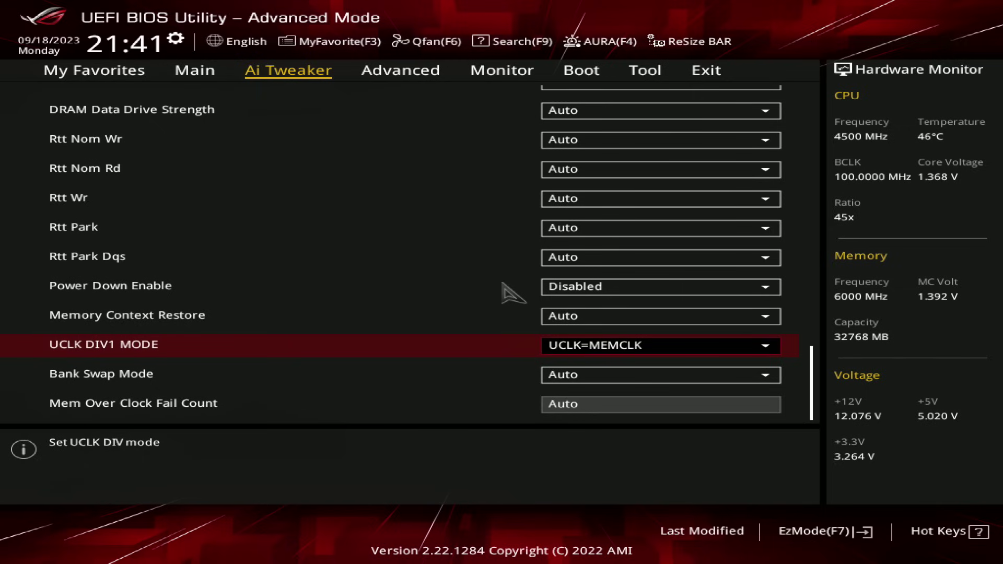
Open the Power Down Enable choices and keep it on Disabled
{"action": "key", "text": "Up"}
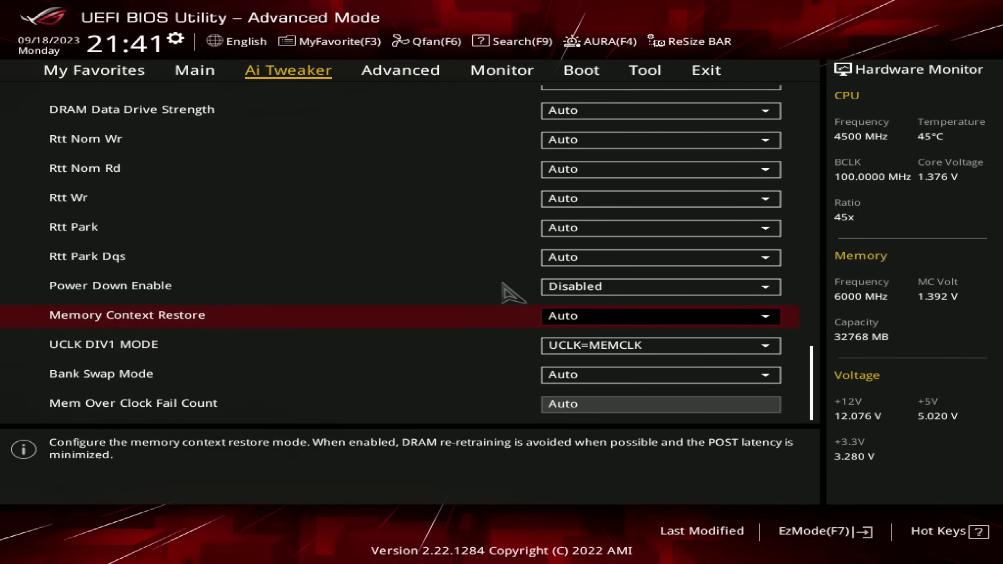
{"action": "key", "text": "Up"}
{"action": "key", "text": "Return"}
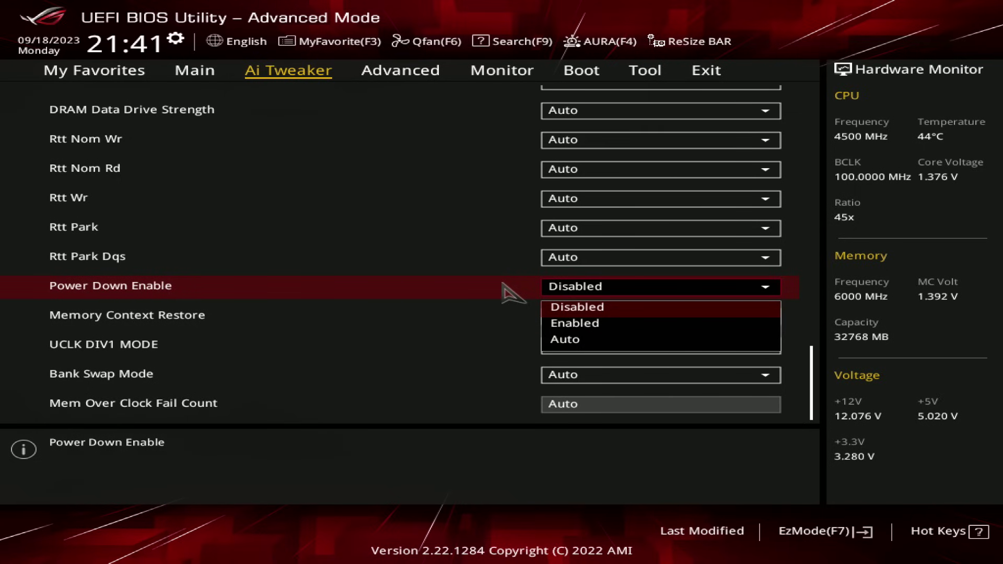
{"action": "key", "text": "Escape"}
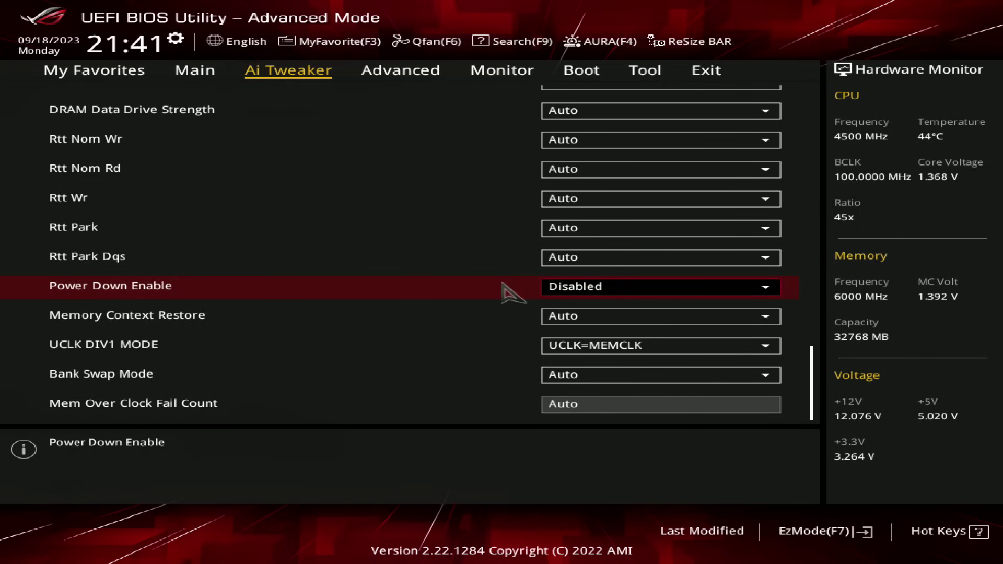
{"action": "key", "text": "Up"}
{"action": "key", "text": "Down"}
{"action": "key", "text": "Down"}
{"action": "key", "text": "Up"}
{"action": "key", "text": "Return"}
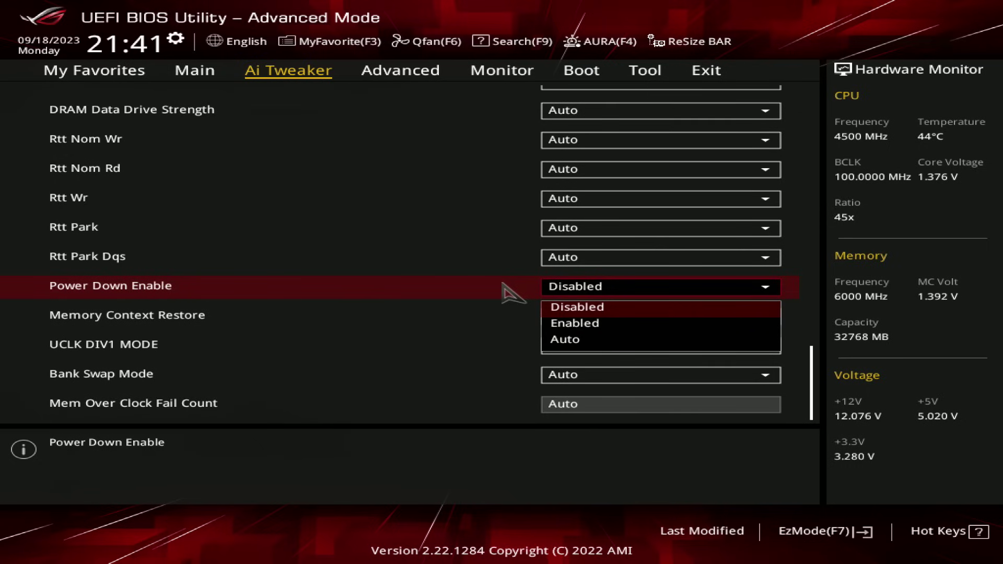
Leave Power Down Enable Disabled and scroll up to Memory Presets and Tcl 32
{"action": "key", "text": "Return"}
{"action": "key", "text": "Up"}
{"action": "key", "text": "Up"}
{"action": "key", "text": "Up"}
{"action": "key", "text": "Up"}
{"action": "key", "text": "Up"}
{"action": "key", "text": "Up"}
{"action": "key", "text": "Up"}
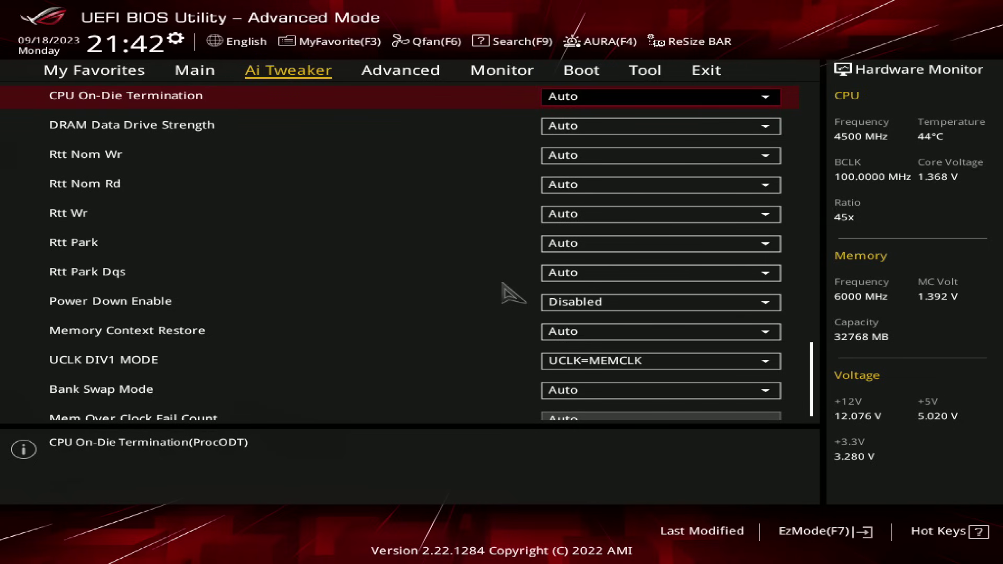
{"action": "key", "text": "Up"}
{"action": "key", "text": "Up"}
{"action": "key", "text": "Up"}
{"action": "key", "text": "Up"}
{"action": "key", "text": "Up"}
{"action": "key", "text": "Up"}
{"action": "key", "text": "Up"}
{"action": "key", "text": "Up"}
{"action": "key", "text": "Up"}
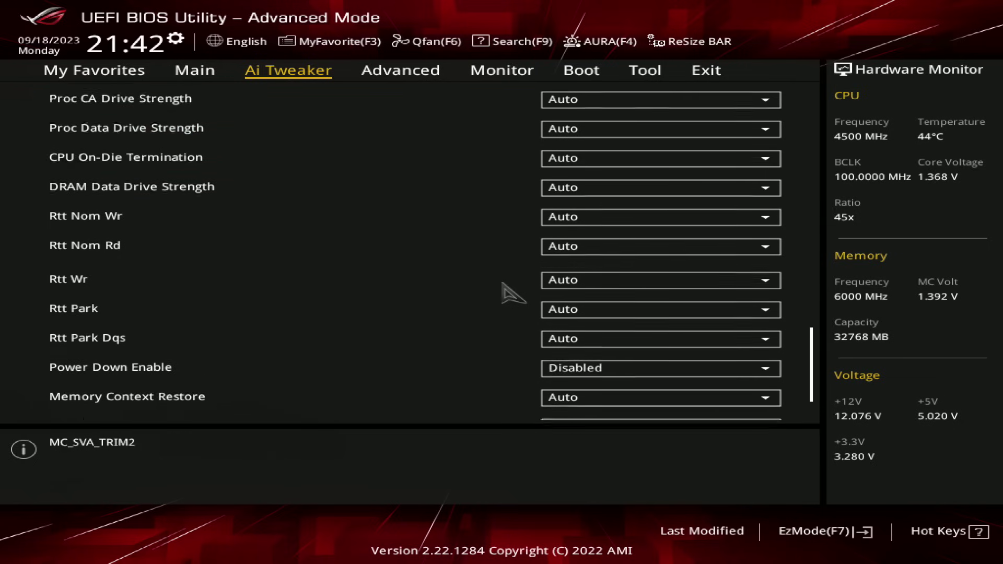
{"action": "key", "text": "Up"}
{"action": "key", "text": "Up"}
{"action": "key", "text": "Up"}
{"action": "key", "text": "Up"}
{"action": "key", "text": "Up"}
{"action": "key", "text": "Up"}
{"action": "key", "text": "Up"}
{"action": "key", "text": "Up"}
{"action": "key", "text": "Up"}
{"action": "key", "text": "Up"}
{"action": "key", "text": "Up"}
{"action": "key", "text": "Up"}
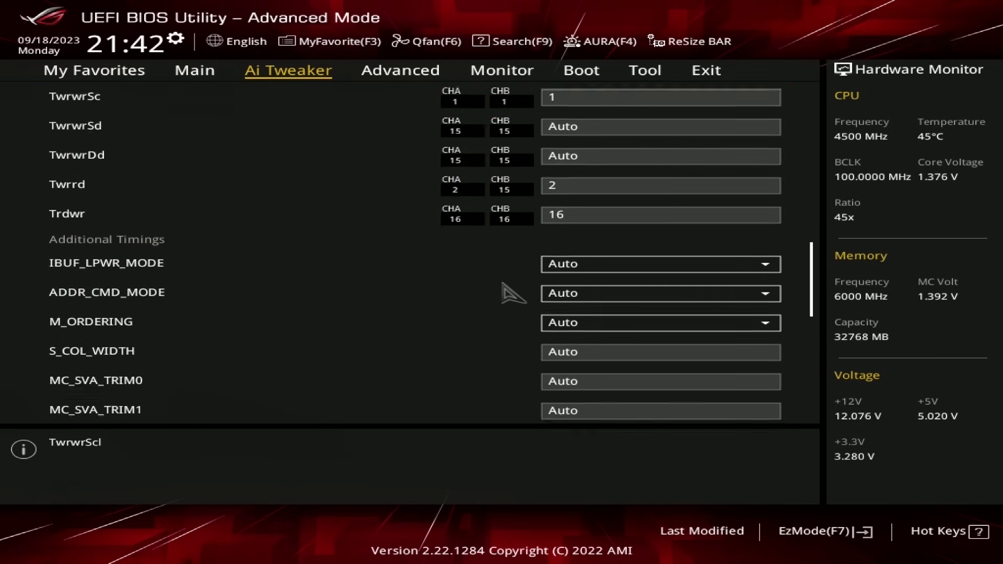
{"action": "key", "text": "Up"}
{"action": "key", "text": "Up"}
{"action": "key", "text": "Up"}
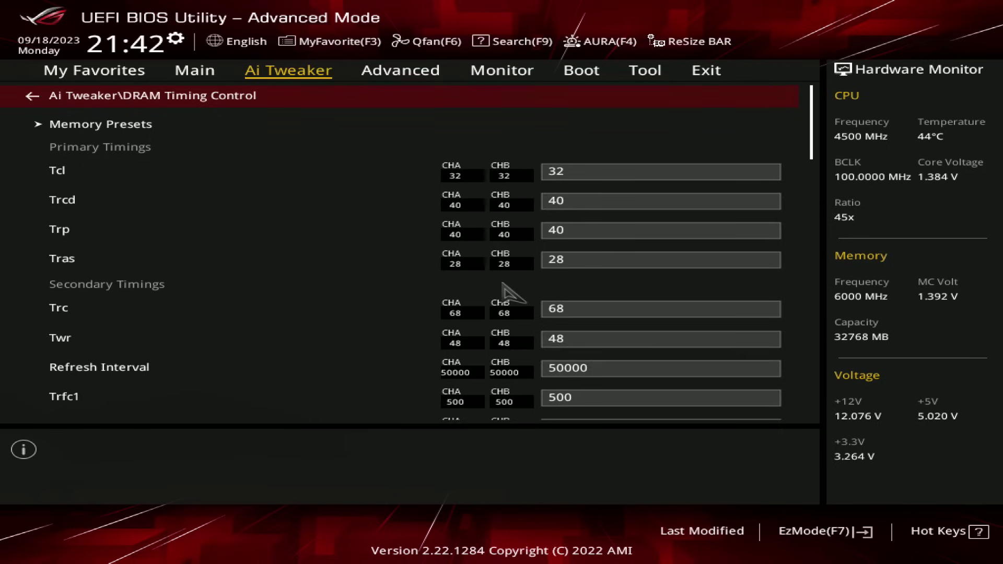
{"action": "key", "text": "Up"}
{"action": "key", "text": "Down"}
{"action": "key", "text": "Down"}
{"action": "key", "text": "Down"}
{"action": "key", "text": "Down"}
{"action": "key", "text": "Down"}
{"action": "key", "text": "Up"}
{"action": "key", "text": "Up"}
{"action": "key", "text": "Up"}
{"action": "key", "text": "Up"}
Verify Trp 40 and Tras 28 through to Tfaw, then exit DRAM Timing Control
{"action": "key", "text": "Down"}
{"action": "key", "text": "Down"}
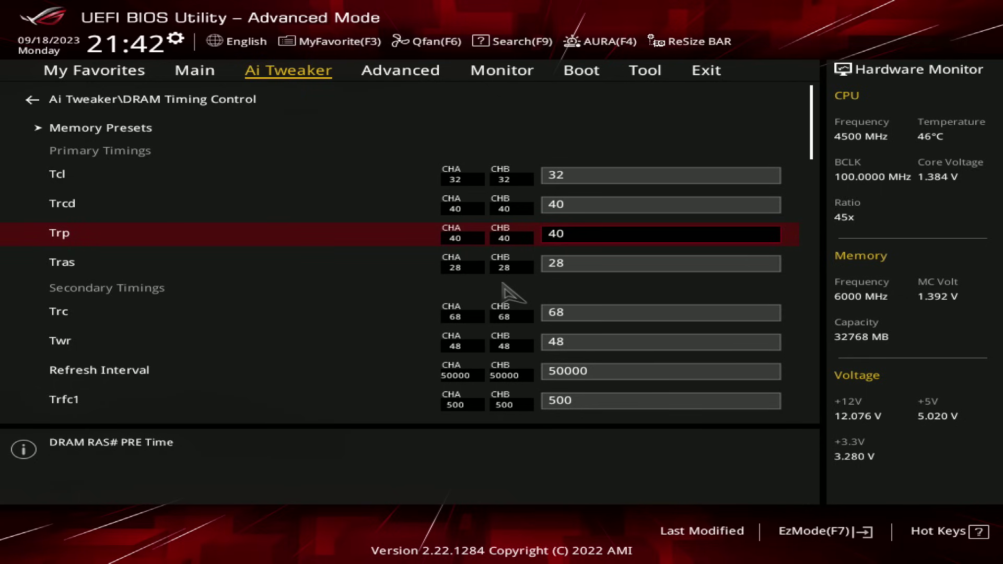
{"action": "key", "text": "Down"}
{"action": "key", "text": "Down"}
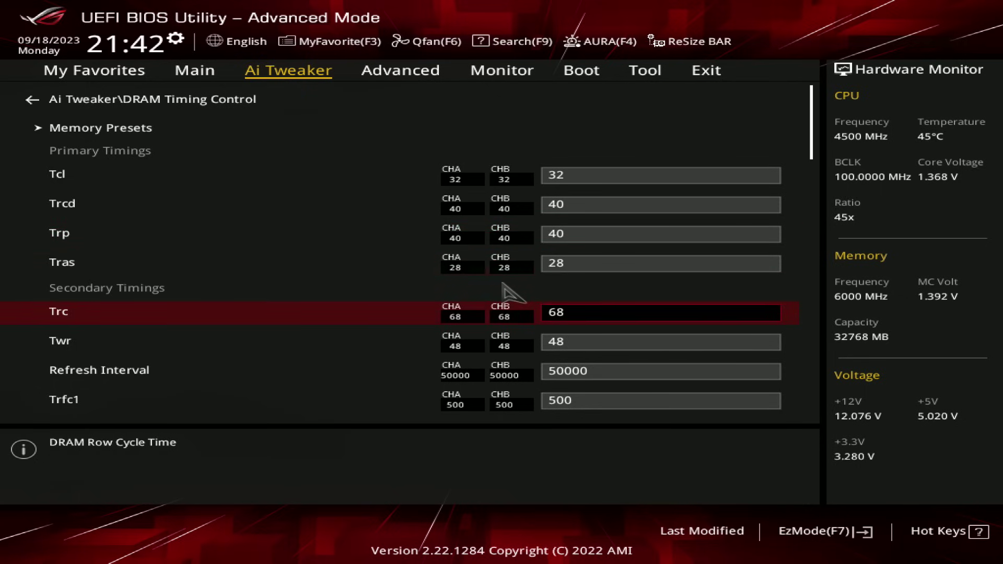
{"action": "key", "text": "Down"}
{"action": "key", "text": "Down"}
{"action": "key", "text": "Down"}
{"action": "key", "text": "Down"}
{"action": "key", "text": "Down"}
{"action": "key", "text": "Down"}
{"action": "key", "text": "Down"}
{"action": "key", "text": "Down"}
{"action": "key", "text": "Down"}
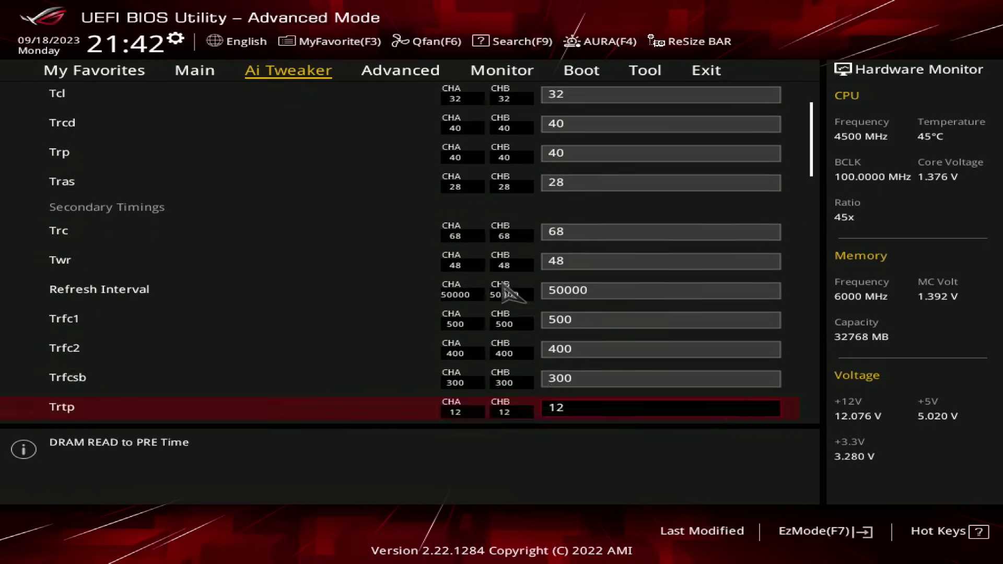
{"action": "key", "text": "Down"}
{"action": "key", "text": "Down"}
{"action": "key", "text": "Down"}
{"action": "key", "text": "Down"}
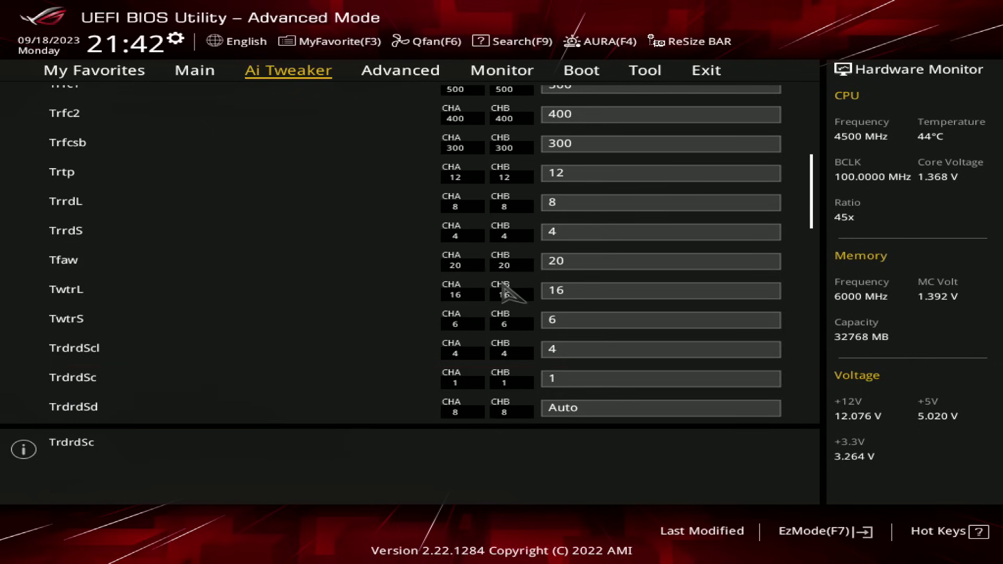
{"action": "key", "text": "Down"}
{"action": "key", "text": "Down"}
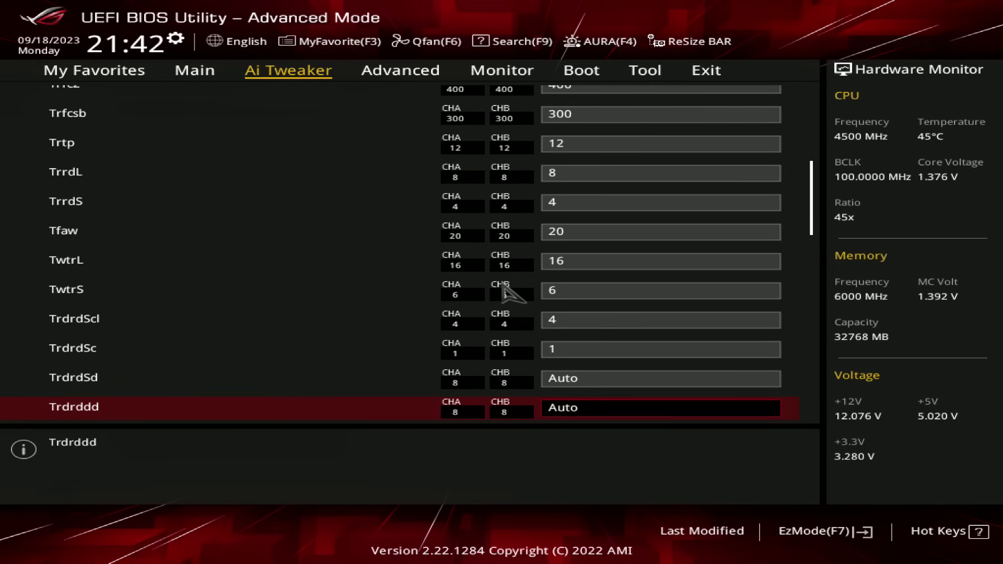
{"action": "key", "text": "Escape"}
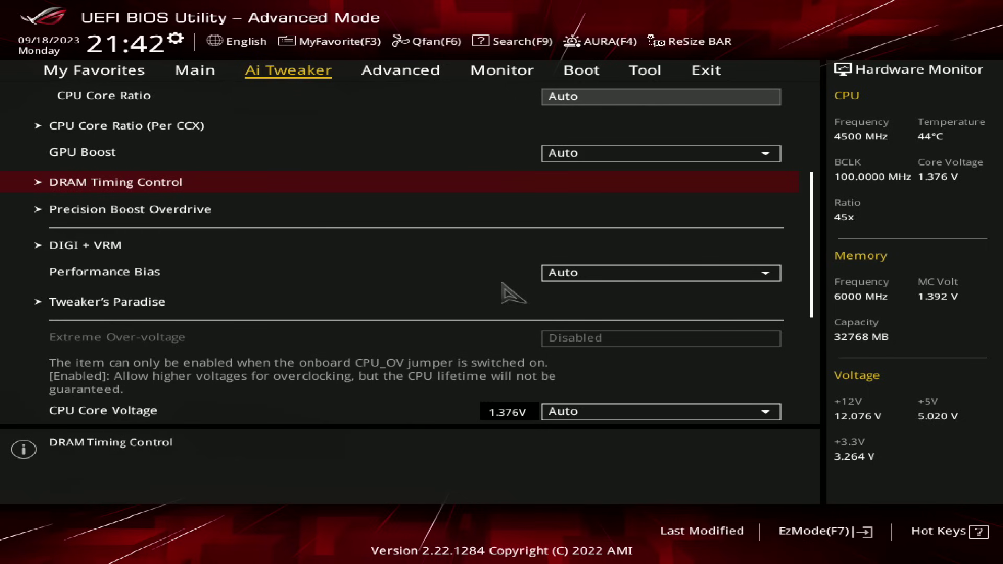
Check VDDSOC override 1.25000 and CPU VDDIO/MC, DRAM VDD and VDDQ at 1.35000
{"action": "key", "text": "Down"}
{"action": "key", "text": "Down"}
{"action": "key", "text": "Down"}
{"action": "key", "text": "Down"}
{"action": "key", "text": "Down"}
{"action": "key", "text": "Down"}
{"action": "key", "text": "Down"}
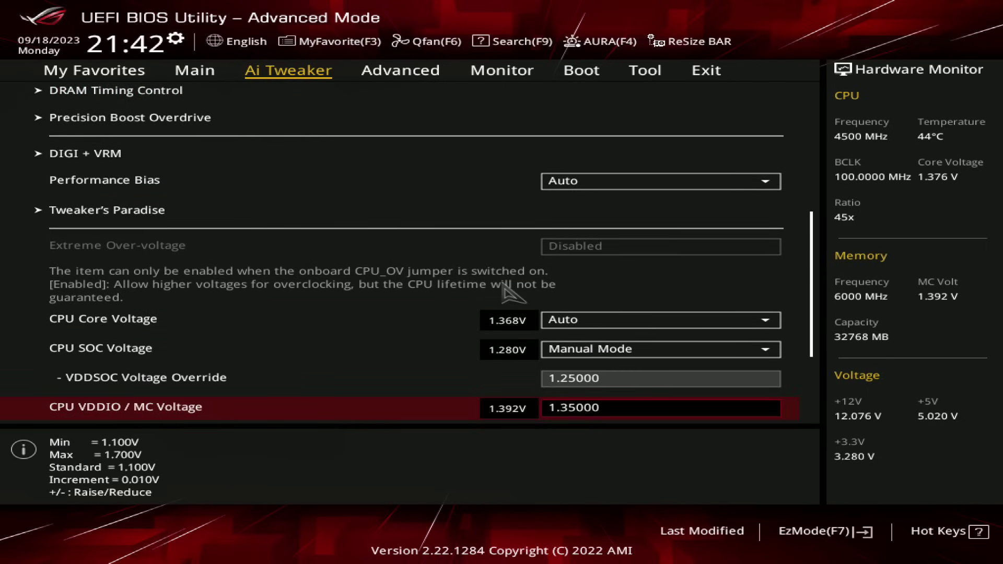
{"action": "key", "text": "Up"}
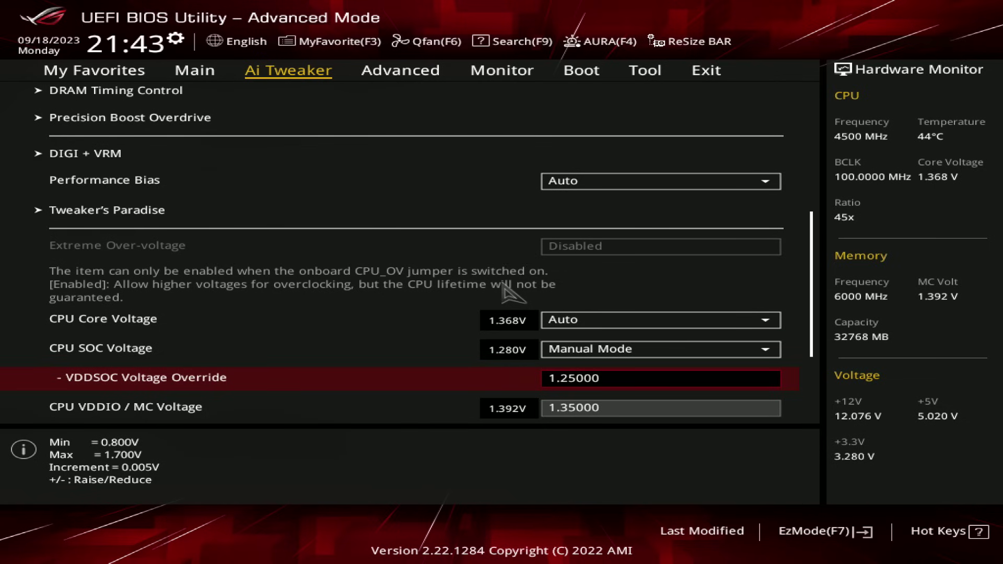
{"action": "key", "text": "Down"}
{"action": "key", "text": "Down"}
{"action": "key", "text": "Down"}
{"action": "key", "text": "Down"}
{"action": "key", "text": "Up"}
{"action": "key", "text": "Down"}
{"action": "key", "text": "Down"}
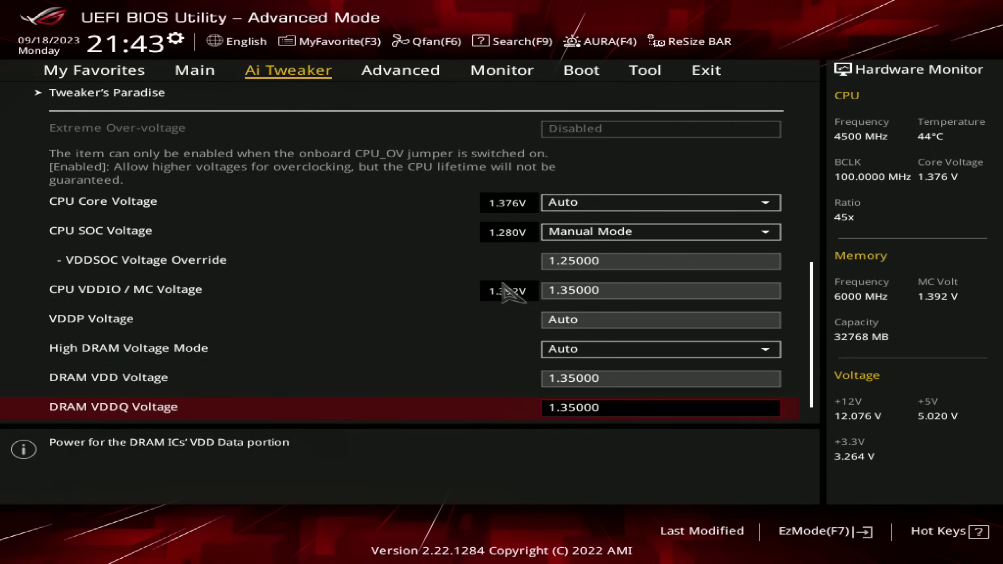
{"action": "key", "text": "Up"}
{"action": "key", "text": "Down"}
{"action": "key", "text": "Up"}
{"action": "key", "text": "Up"}
{"action": "key", "text": "Up"}
{"action": "key", "text": "Up"}
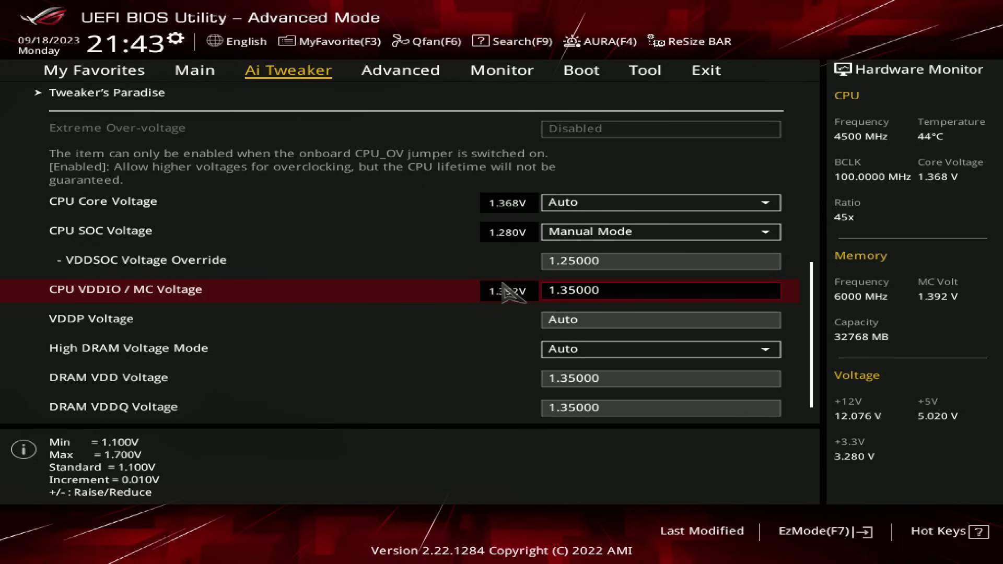
{"action": "key", "text": "Down"}
{"action": "key", "text": "Down"}
{"action": "key", "text": "Up"}
{"action": "key", "text": "Up"}
{"action": "key", "text": "Up"}
{"action": "key", "text": "Up"}
{"action": "key", "text": "Up"}
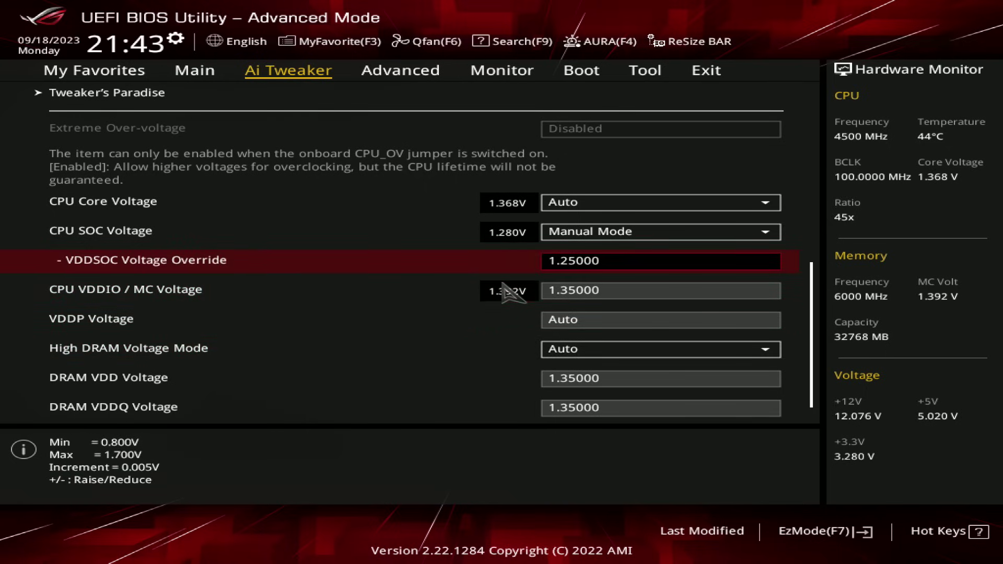
Move up the Ai Tweaker list toward the DDR5-6000MHz memory and 2033 MHz FCLK settings
{"action": "key", "text": "Up"}
{"action": "key", "text": "Up"}
{"action": "key", "text": "Up"}
{"action": "key", "text": "Up"}
{"action": "key", "text": "Up"}
{"action": "key", "text": "Up"}
{"action": "key", "text": "Up"}
{"action": "key", "text": "Up"}
{"action": "key", "text": "Up"}
{"action": "key", "text": "Up"}
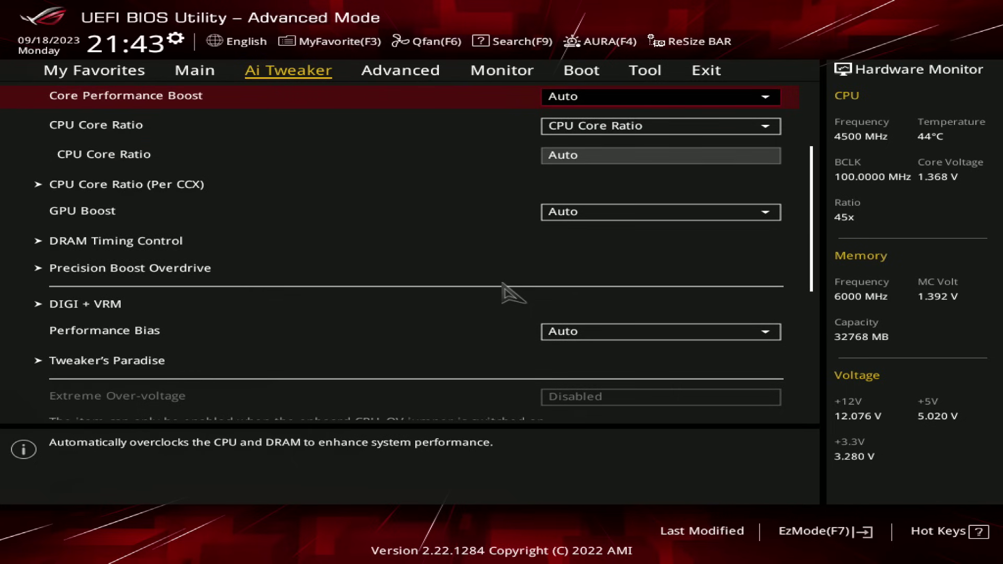
{"action": "key", "text": "Up"}
{"action": "key", "text": "Up"}
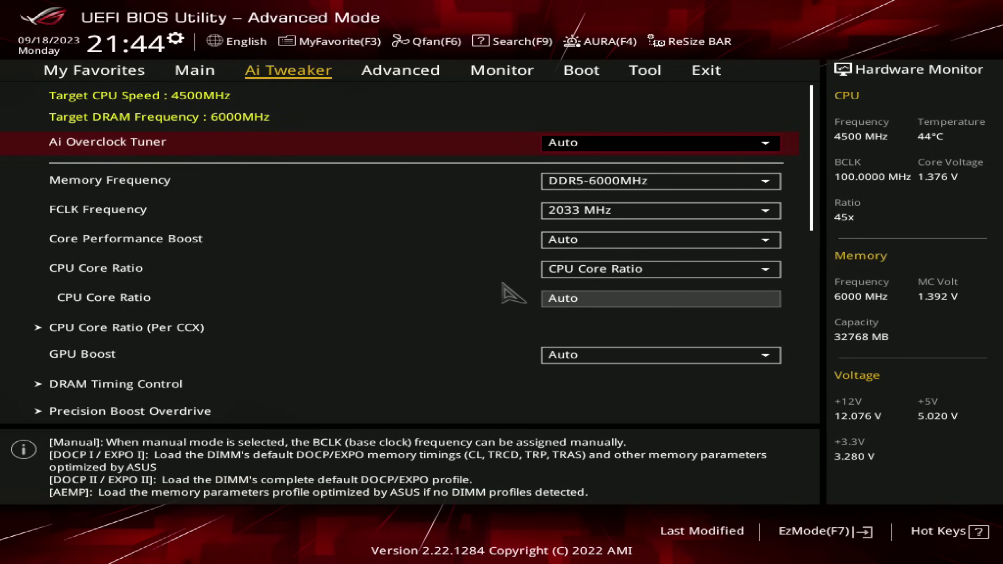
Reopen DRAM Timing Control and move up to Memory Presets, showing Tras 28, Trc 68, Twr 48, Refresh Interval 50000
{"action": "key", "text": "Down"}
{"action": "key", "text": "Down"}
{"action": "key", "text": "Down"}
{"action": "key", "text": "Down"}
{"action": "key", "text": "Down"}
{"action": "key", "text": "Down"}
{"action": "key", "text": "Down"}
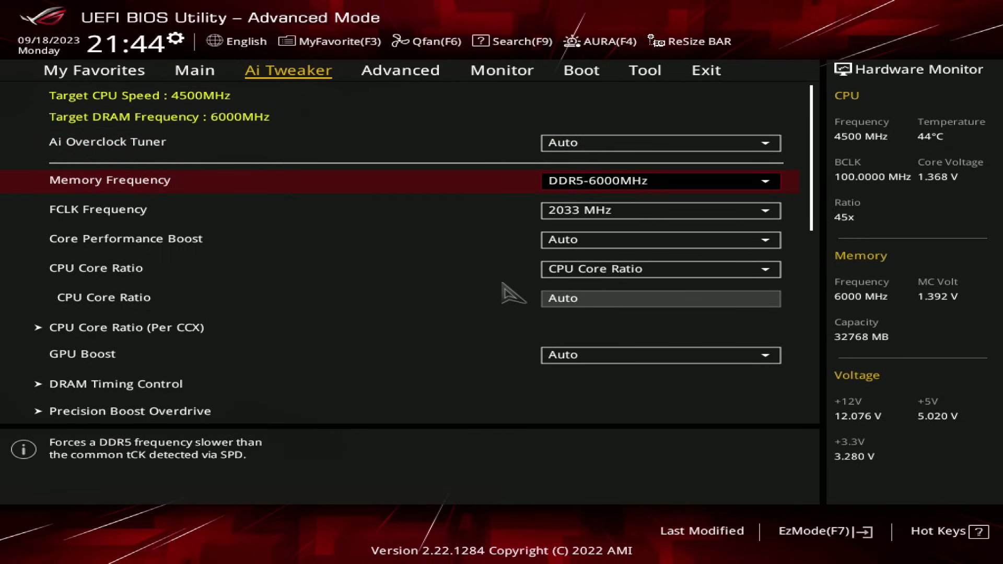
{"action": "key", "text": "Return"}
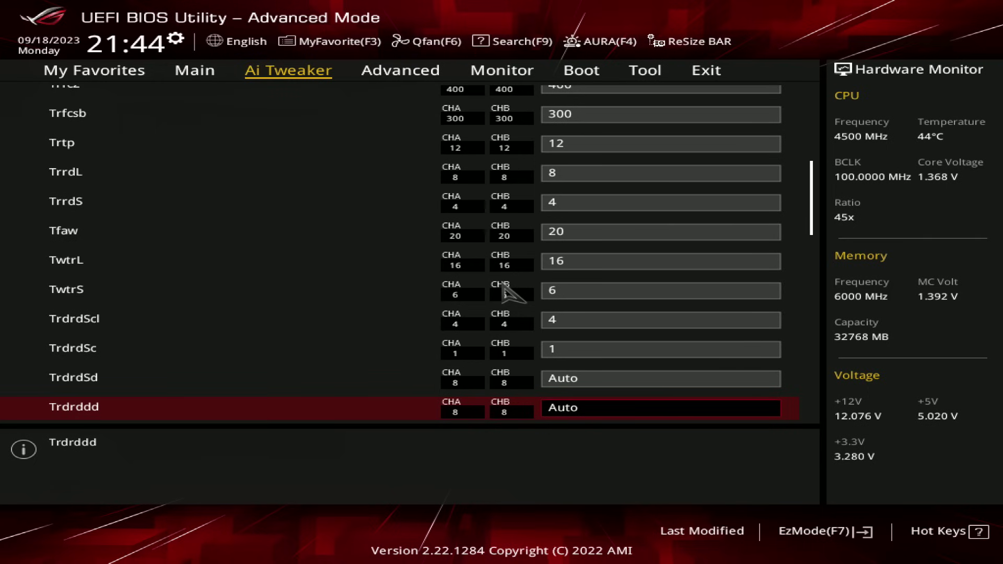
{"action": "key", "text": "Up"}
{"action": "key", "text": "Up"}
{"action": "key", "text": "Up"}
{"action": "key", "text": "Up"}
{"action": "key", "text": "Up"}
{"action": "key", "text": "Up"}
{"action": "key", "text": "Up"}
{"action": "key", "text": "Up"}
{"action": "key", "text": "Up"}
{"action": "key", "text": "Up"}
{"action": "key", "text": "Up"}
{"action": "key", "text": "Up"}
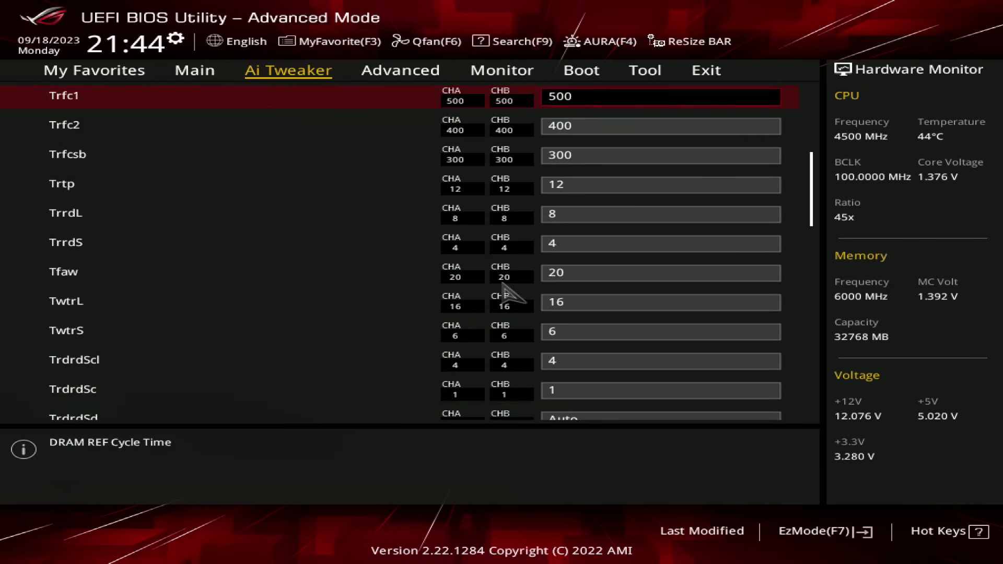
{"action": "key", "text": "Up"}
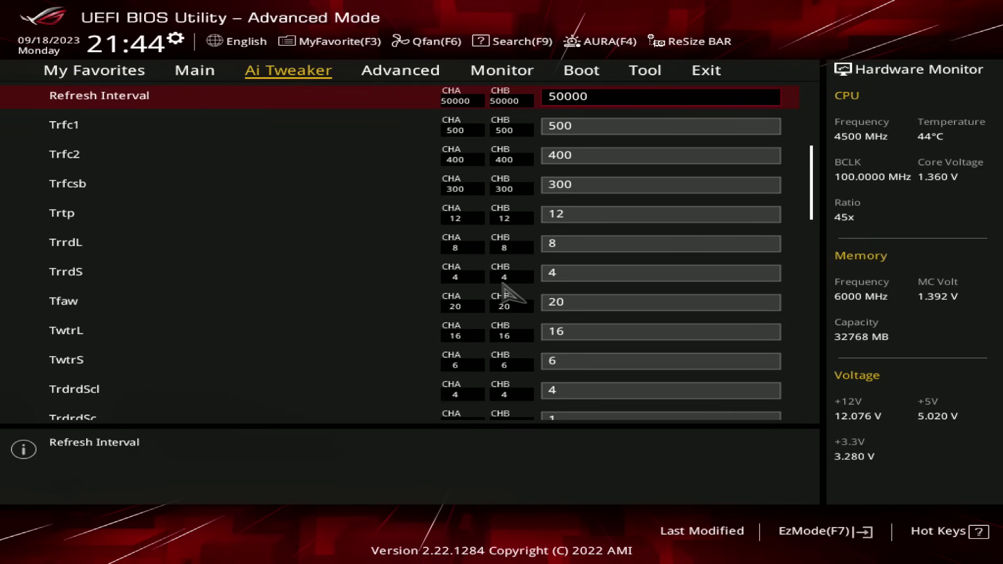
{"action": "key", "text": "Up"}
{"action": "key", "text": "Up"}
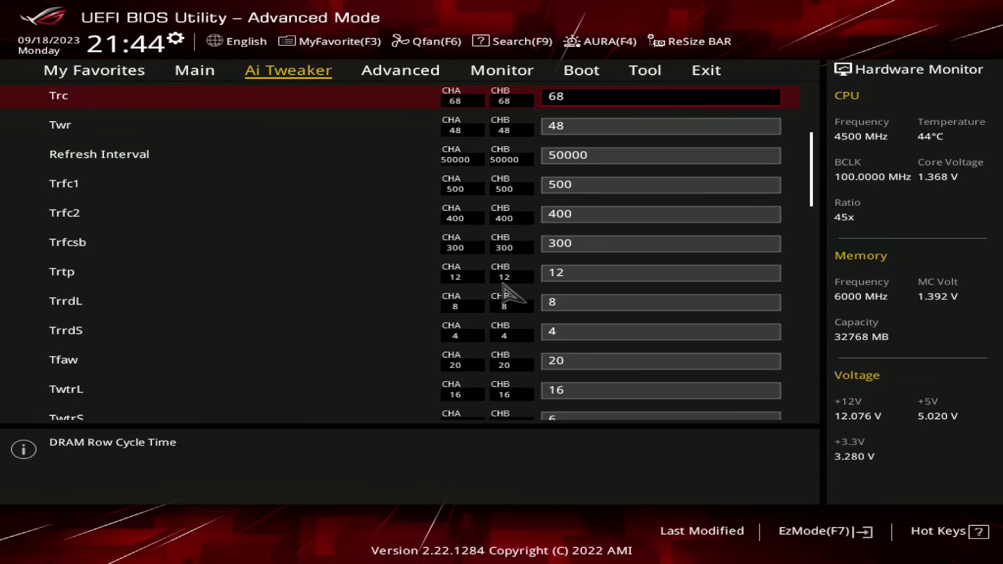
{"action": "key", "text": "Up"}
{"action": "key", "text": "Up"}
{"action": "key", "text": "Up"}
{"action": "key", "text": "Up"}
{"action": "key", "text": "Up"}
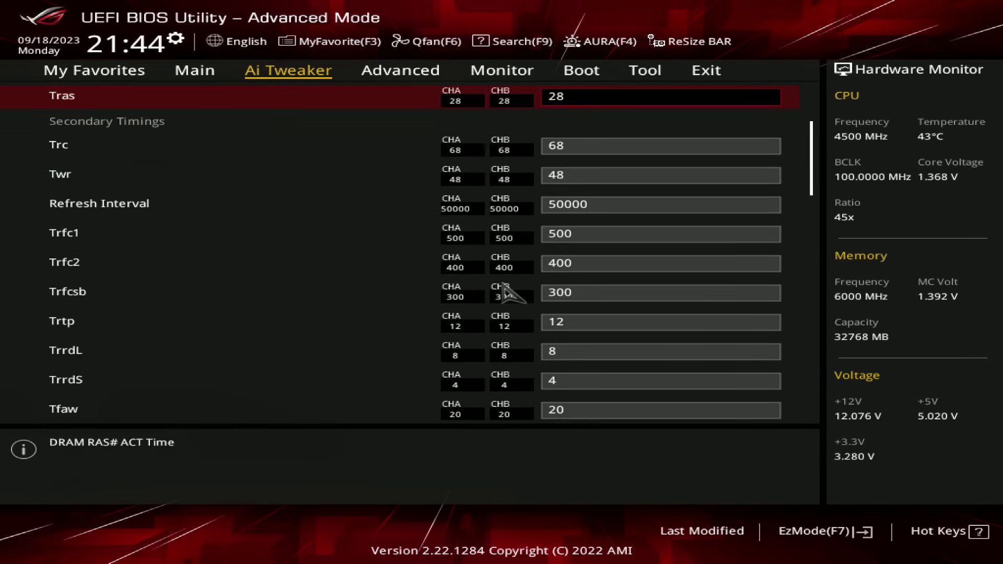